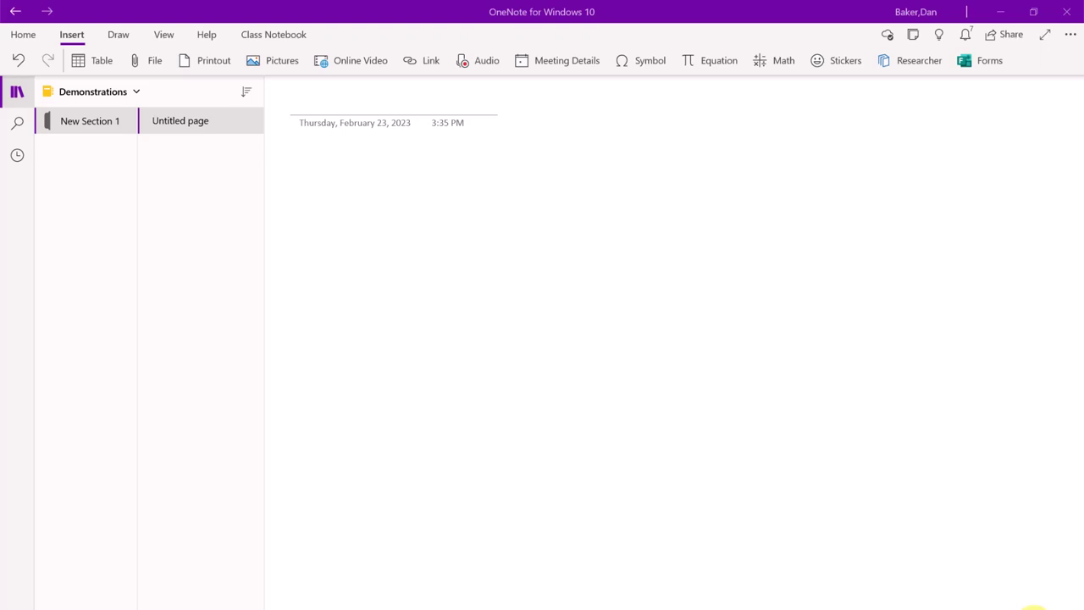
Step: Insert the file Dy_HW03.pdf as a printout on the untitled page
left_click(210, 60)
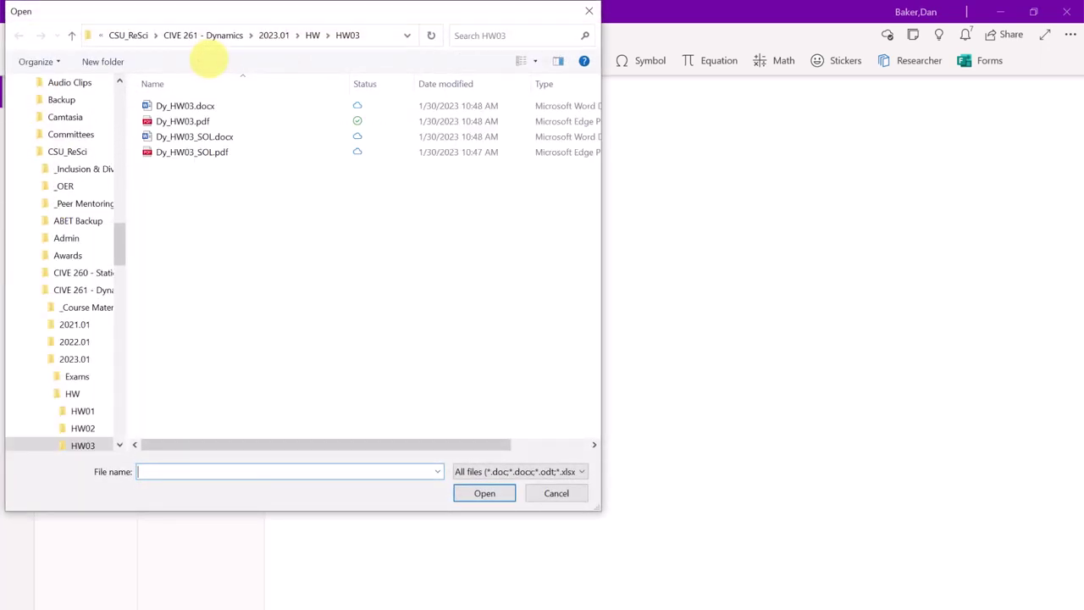
left_click(183, 121)
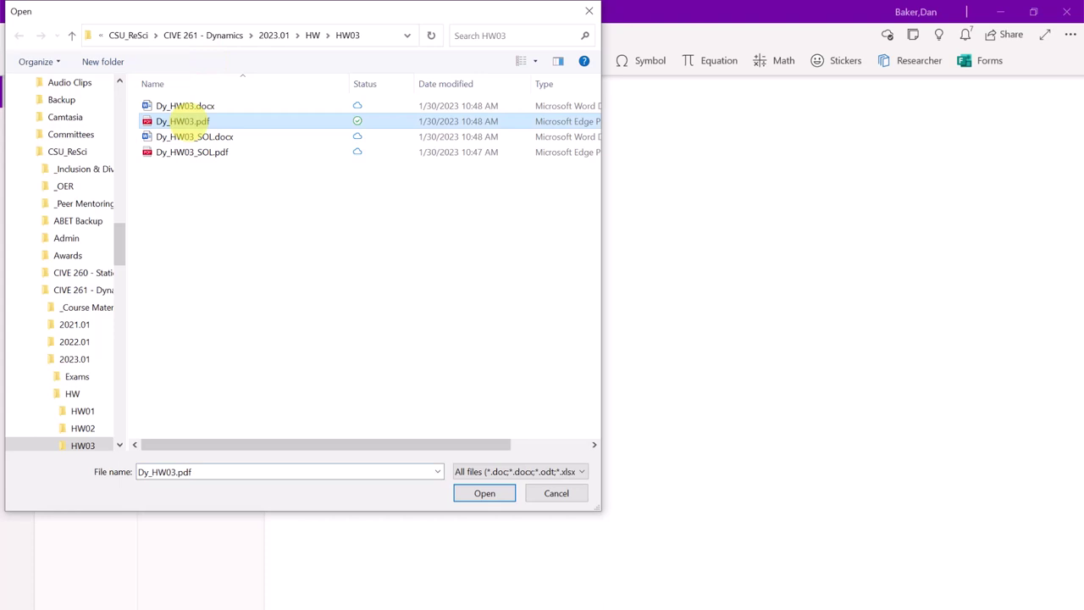
double_click(182, 121)
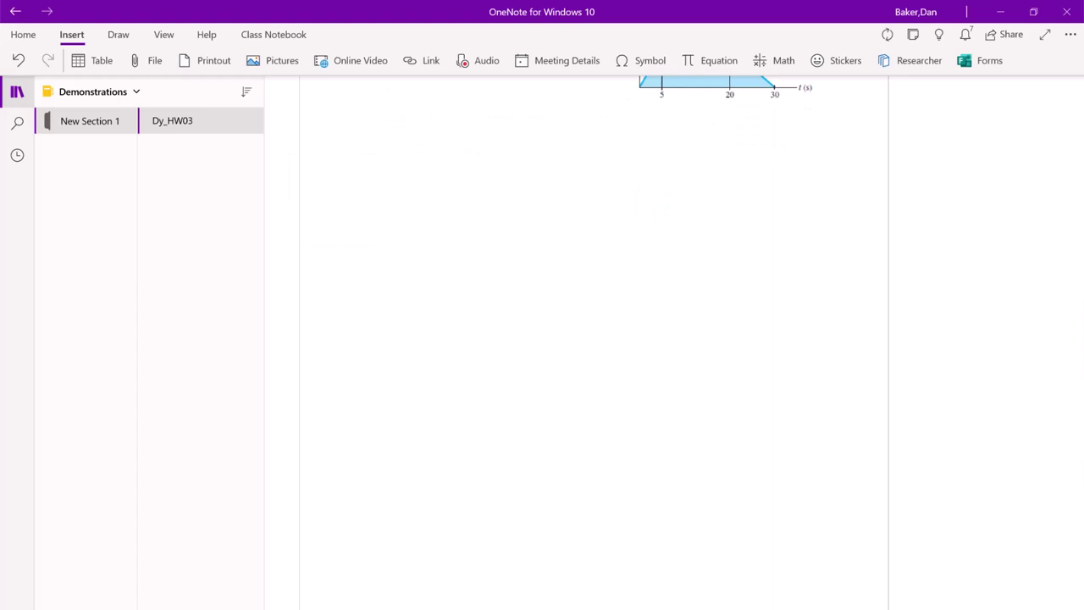
scroll(593, 343, "up", 20)
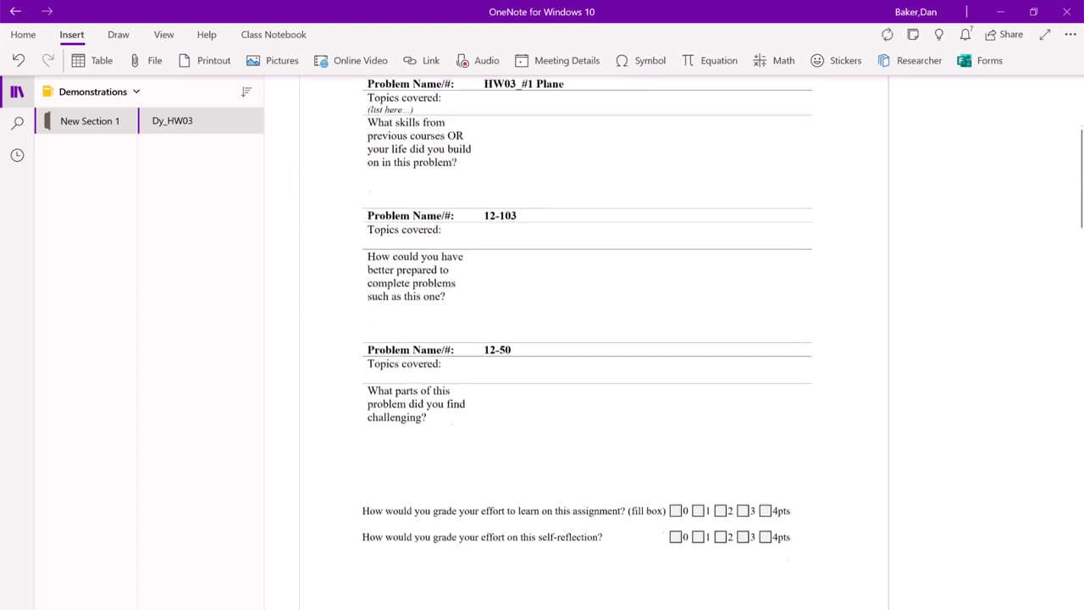
scroll(592, 339, "up", 5)
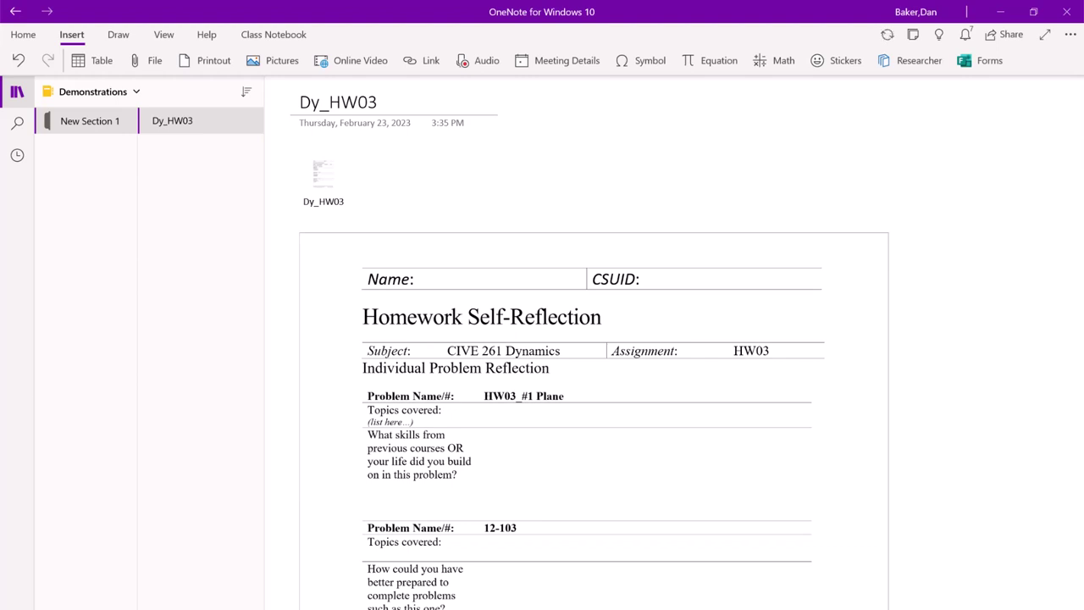
Step: Preview how the first two pages would print, and leave without printing
left_click(1070, 34)
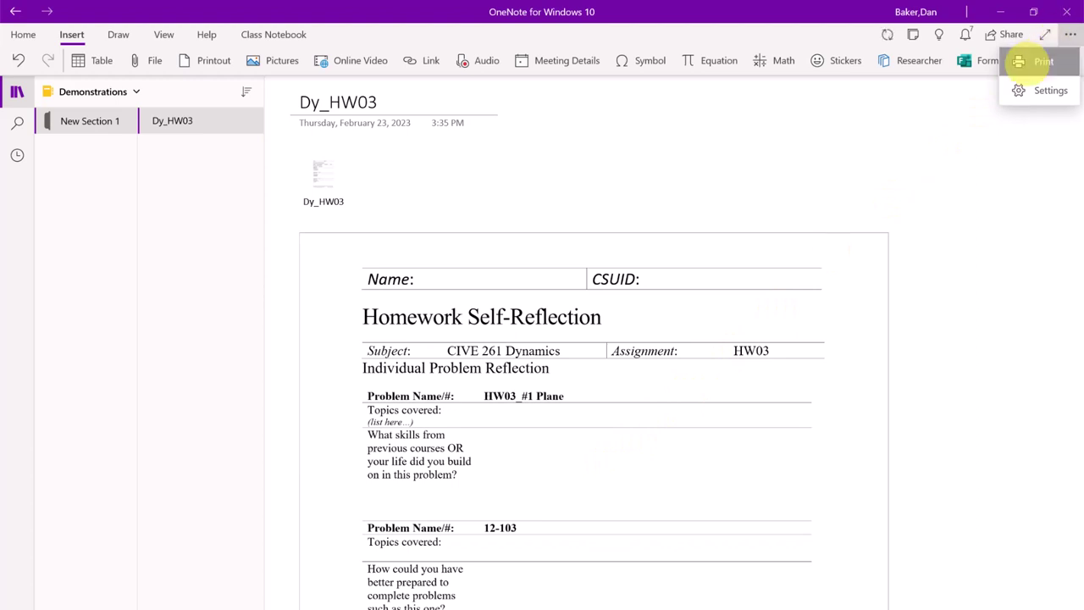
left_click(1041, 61)
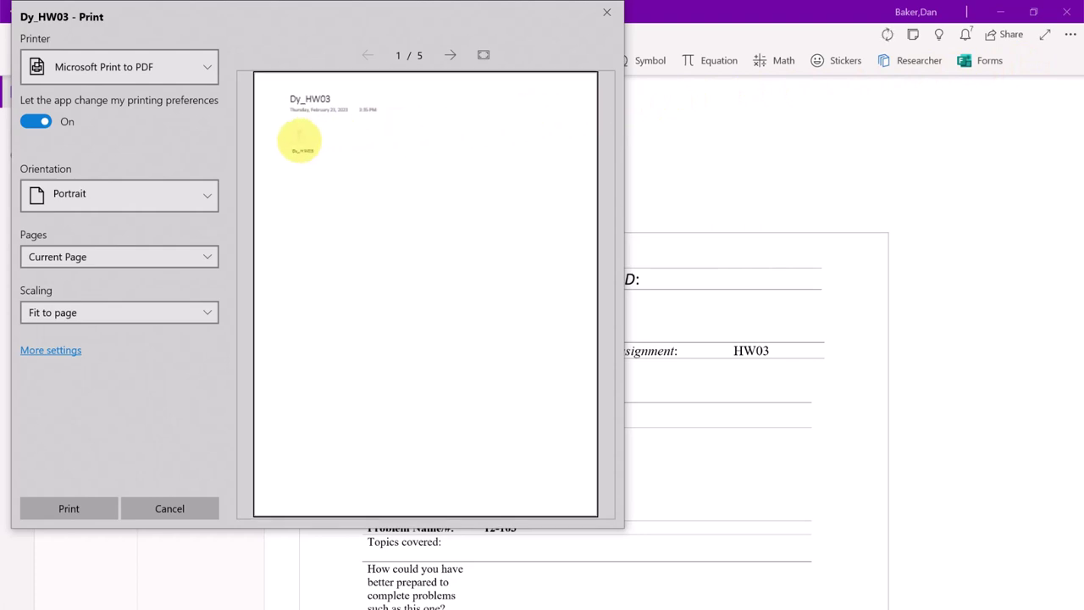
left_click(450, 54)
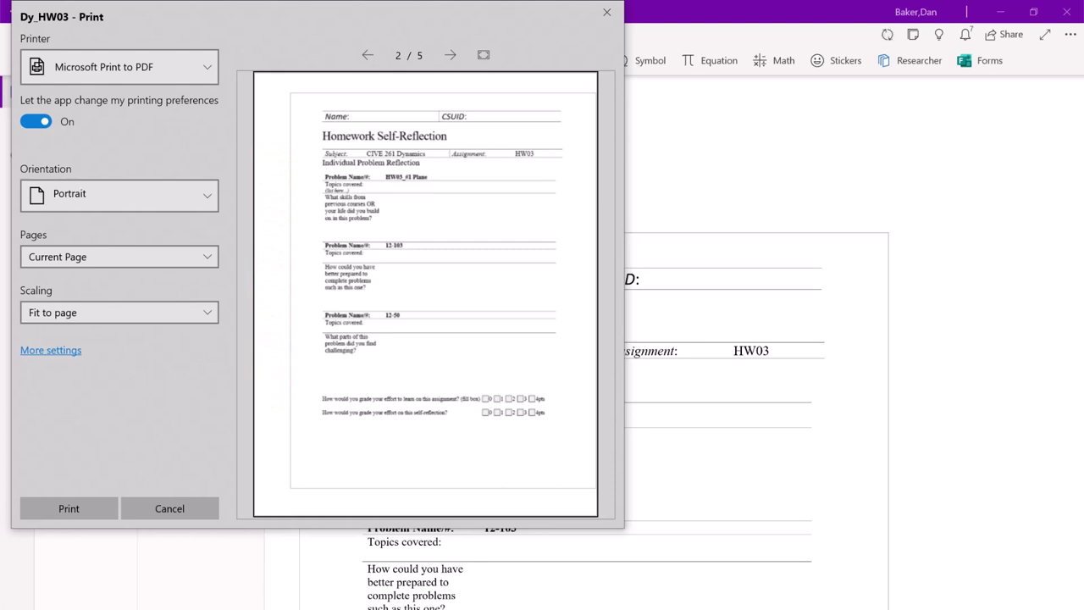
left_click(169, 504)
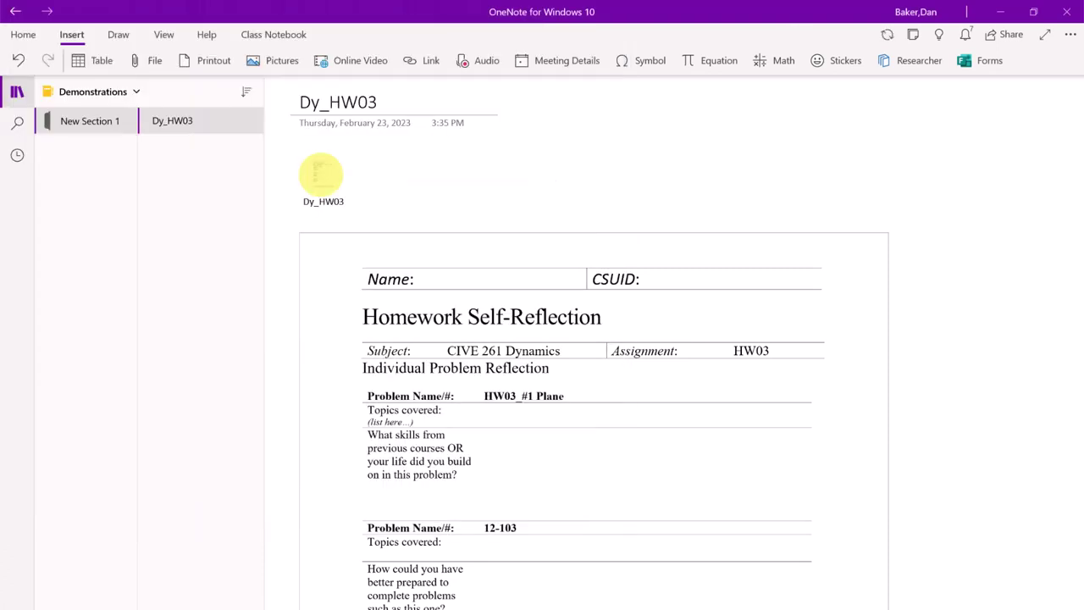
Step: Open the attached Dy_HW03 PDF from its icon on the page to view the original, and close it again
left_click(322, 179)
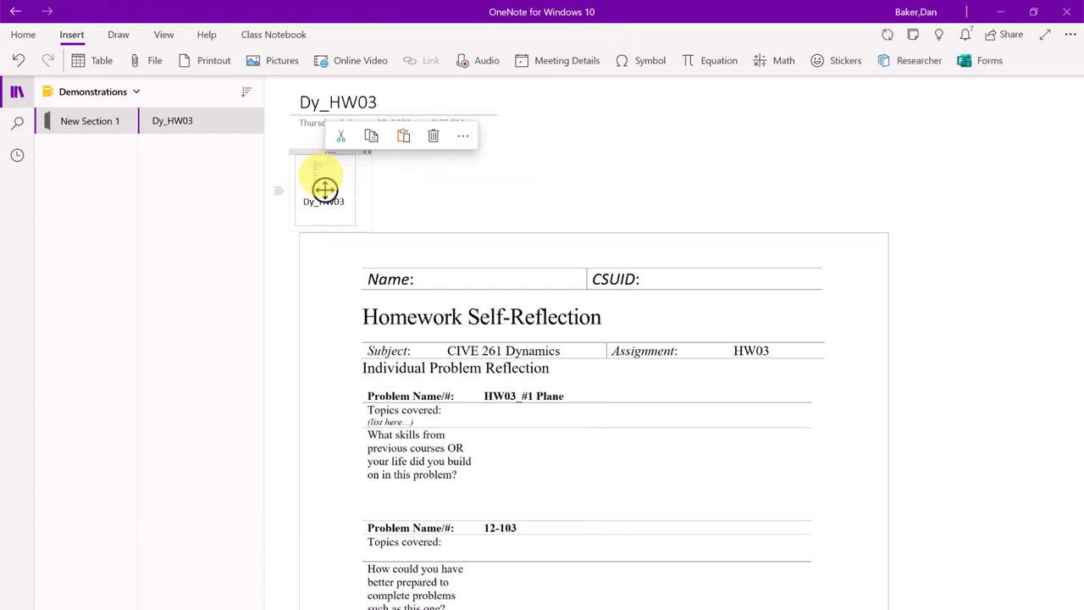
double_click(324, 188)
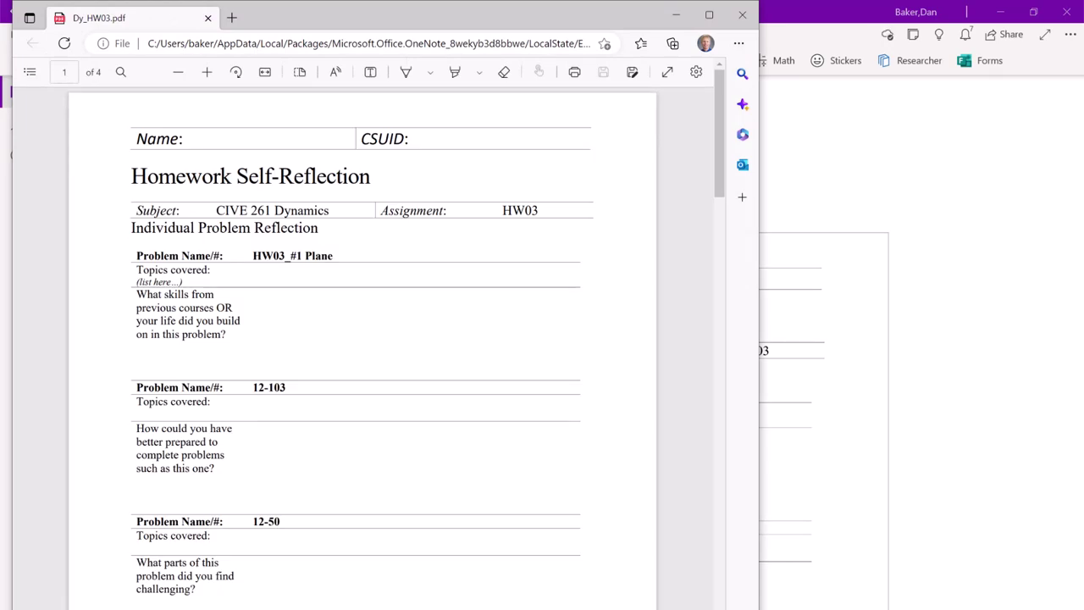
left_click(742, 15)
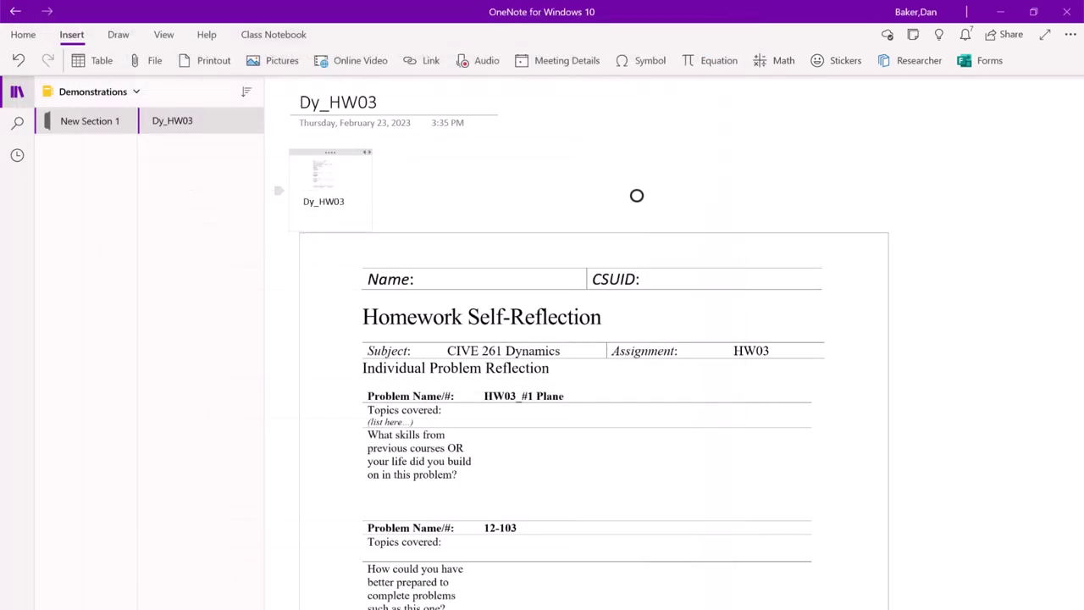
Step: Move the Dy_HW03 file icon onto the upper-right corner of the first printout page
left_click(325, 190)
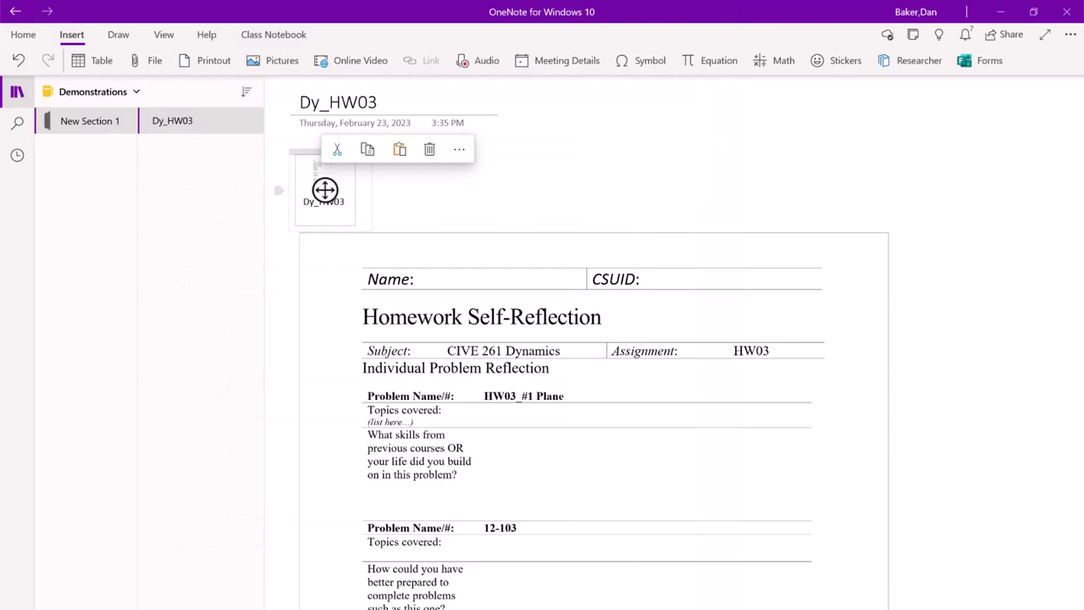
left_click_drag(325, 189, 822, 276)
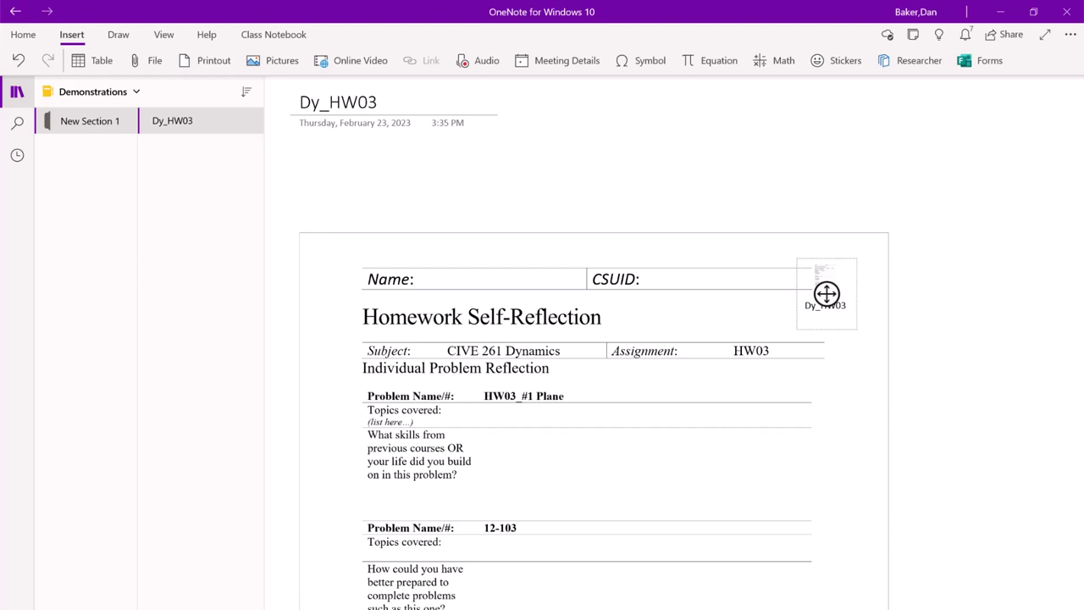
Step: Remove the extra space between the page title and the printout, and delete the date and time below the title
left_click(117, 34)
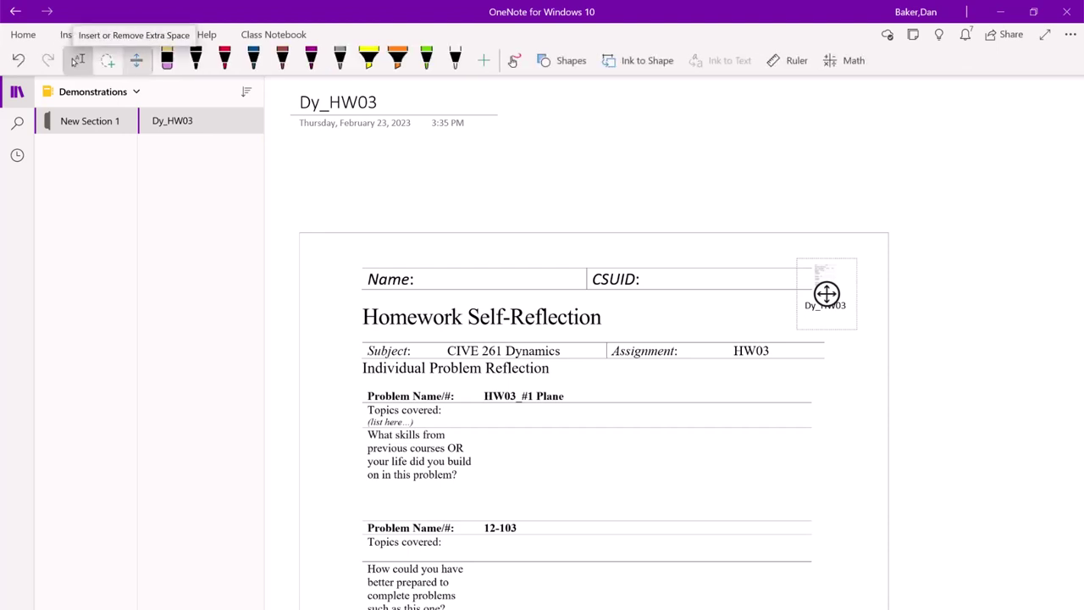
left_click(135, 60)
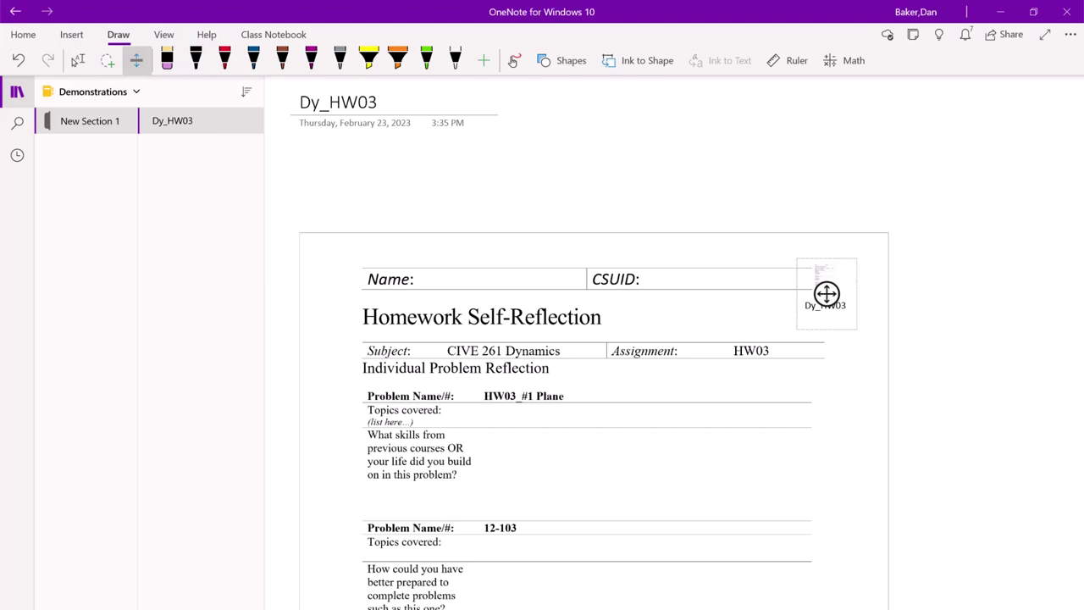
left_click_drag(668, 226, 668, 94)
left_click_drag(826, 162, 826, 160)
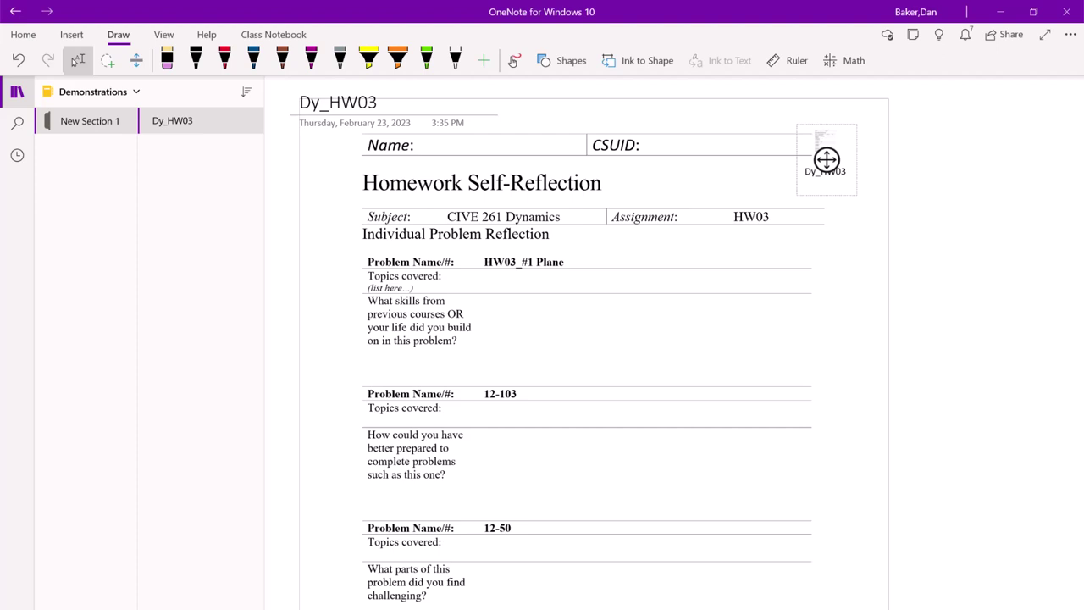
left_click(356, 123)
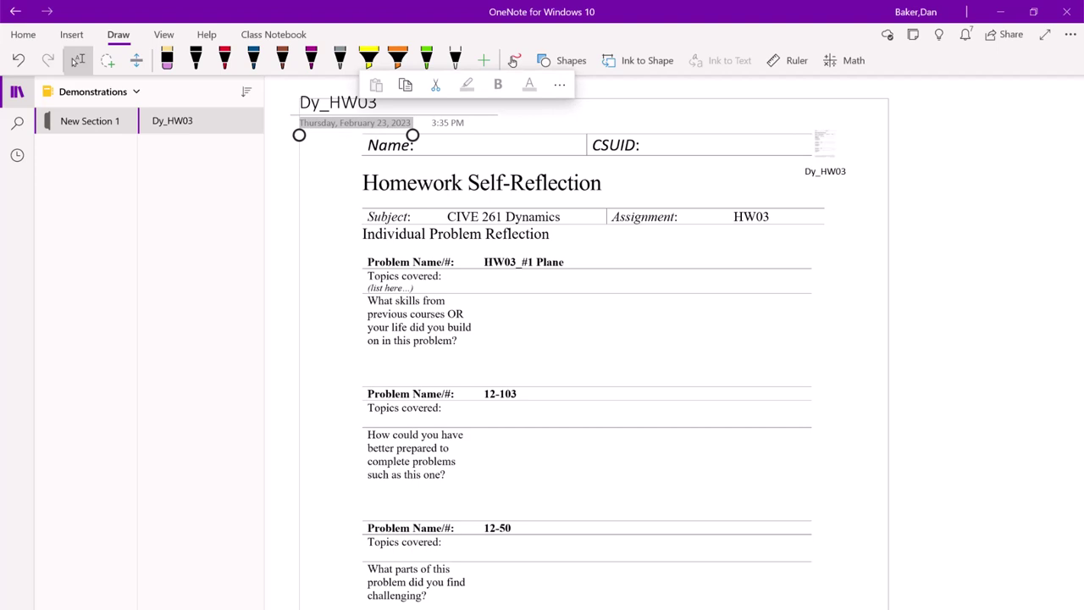
key("Delete")
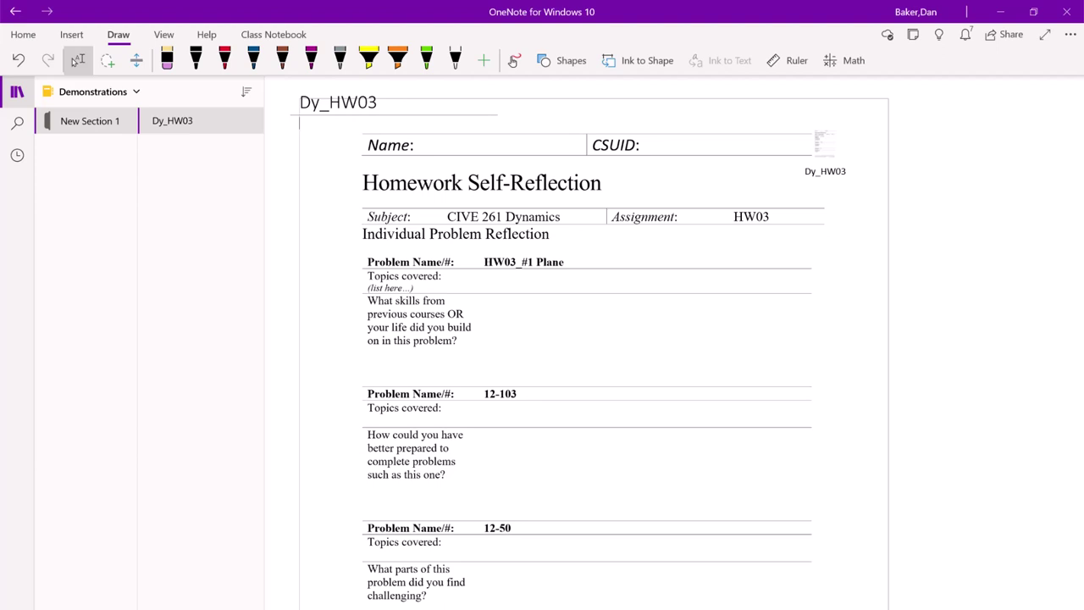
Step: Shift the first and second printout pages to the note's left edge so that they line up with each other
left_click(594, 480)
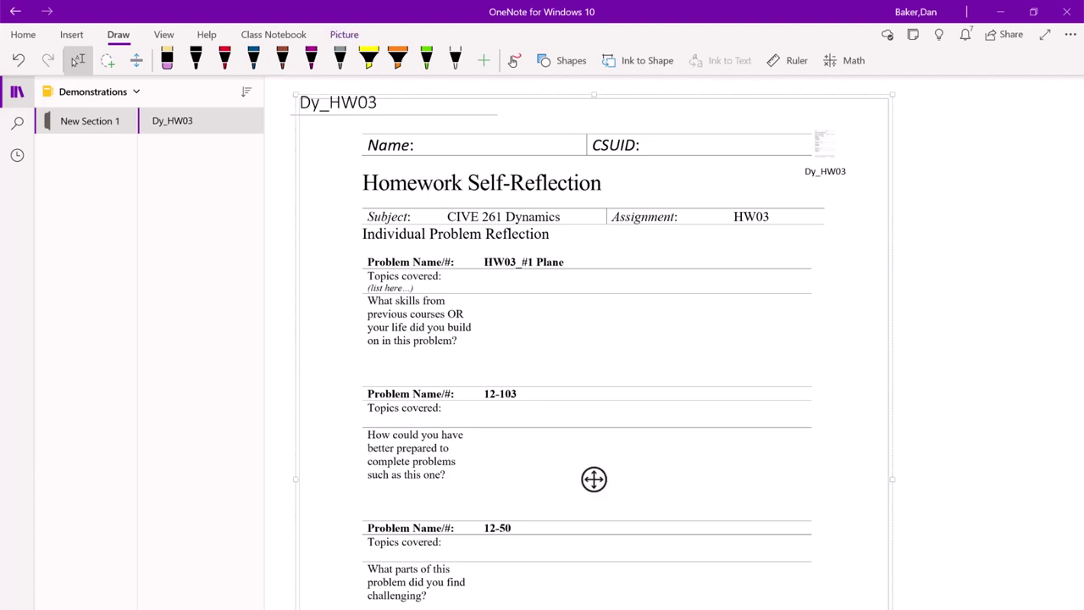
left_click_drag(594, 479, 560, 471)
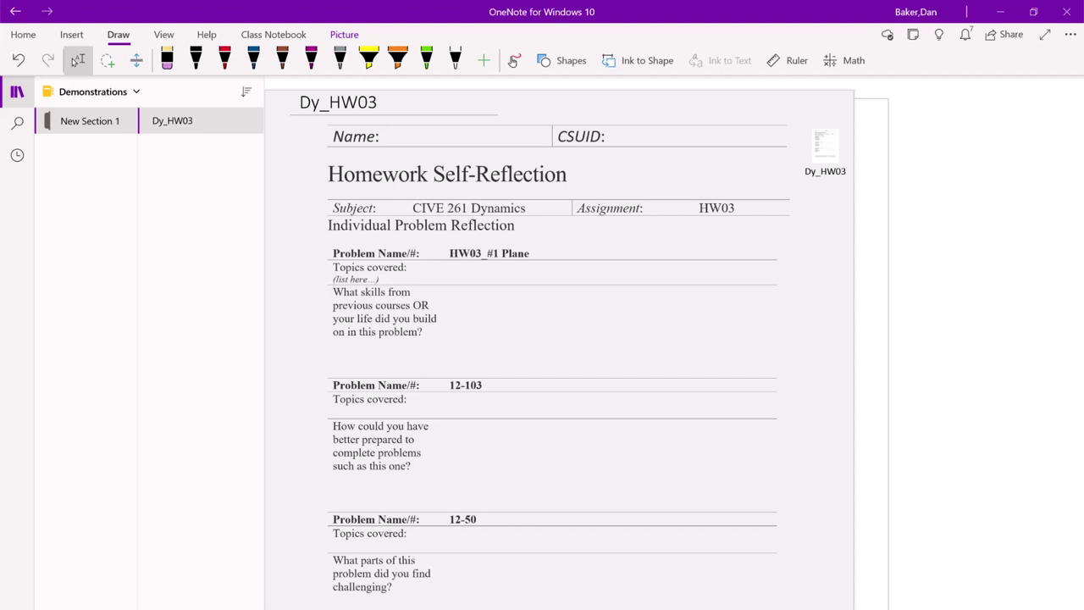
left_click(74, 60)
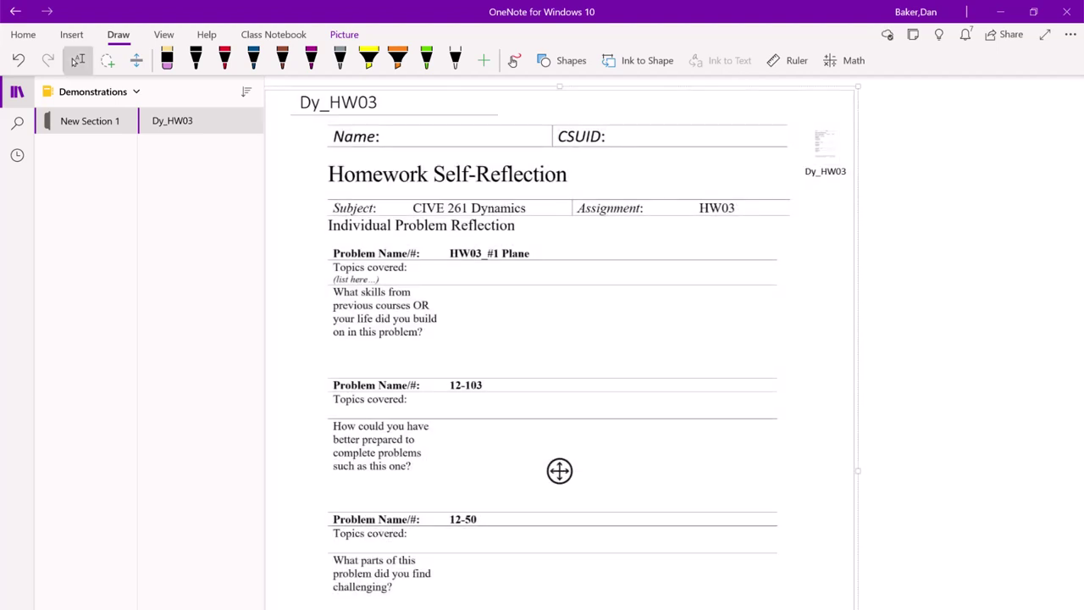
scroll(559, 470, "down", 10)
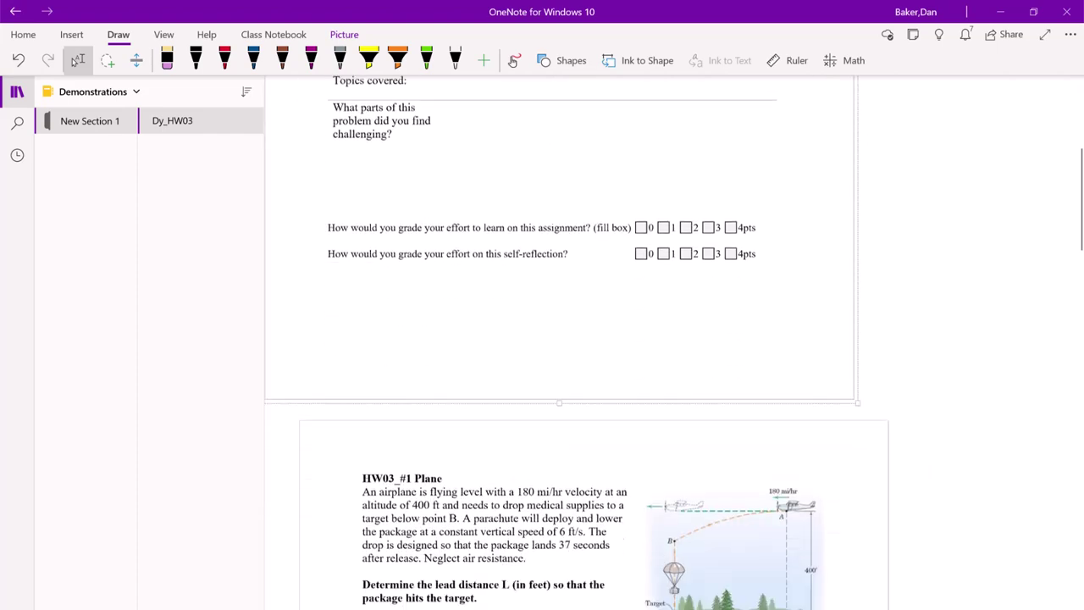
scroll(590, 373, "down", 2)
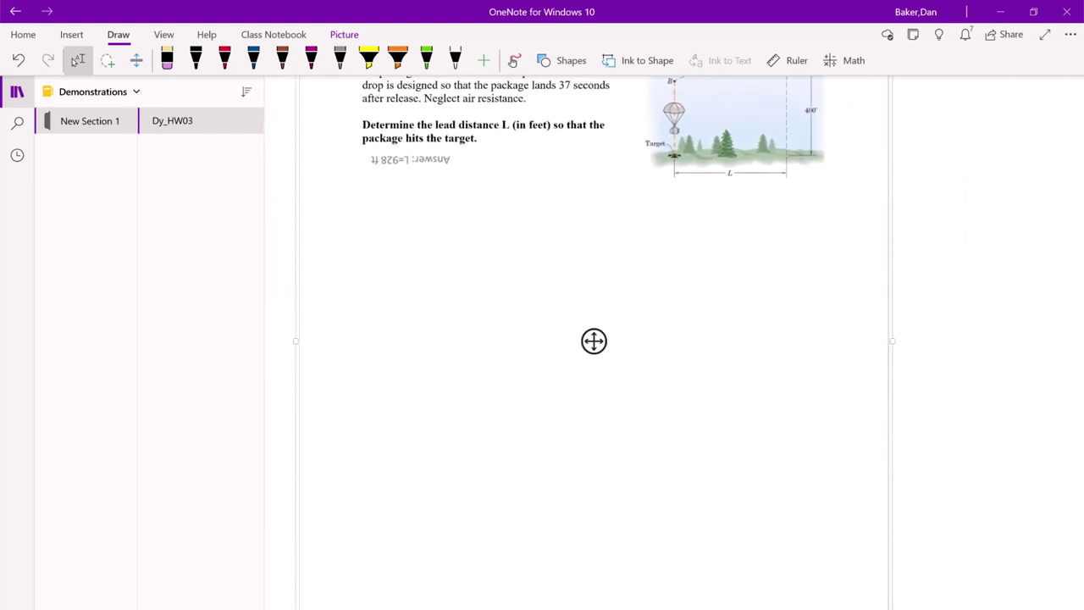
left_click_drag(593, 341, 558, 337)
scroll(559, 336, "up", 10)
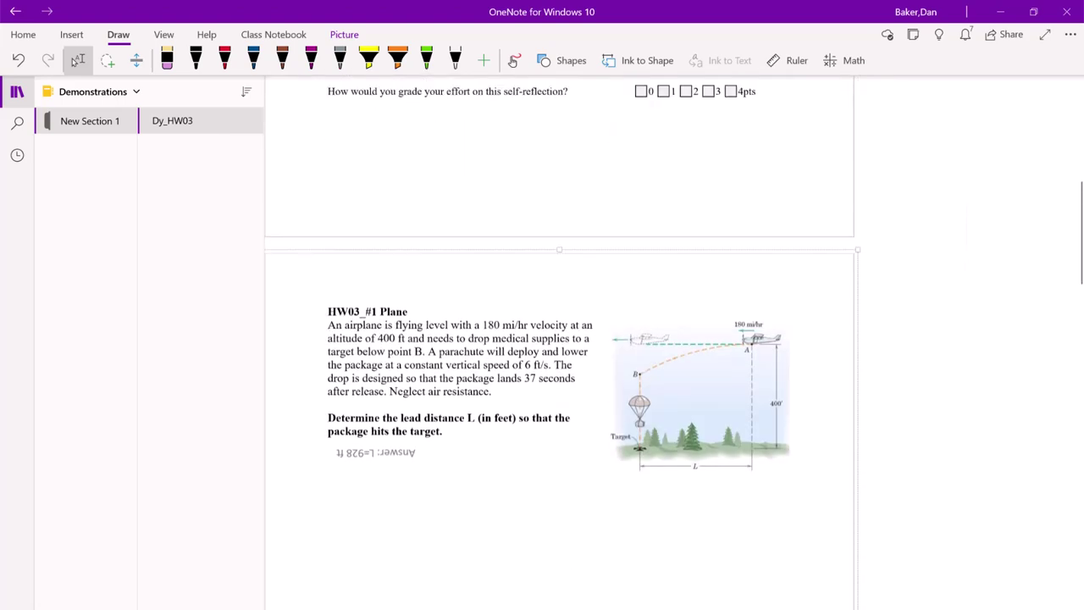
scroll(559, 336, "up", 2)
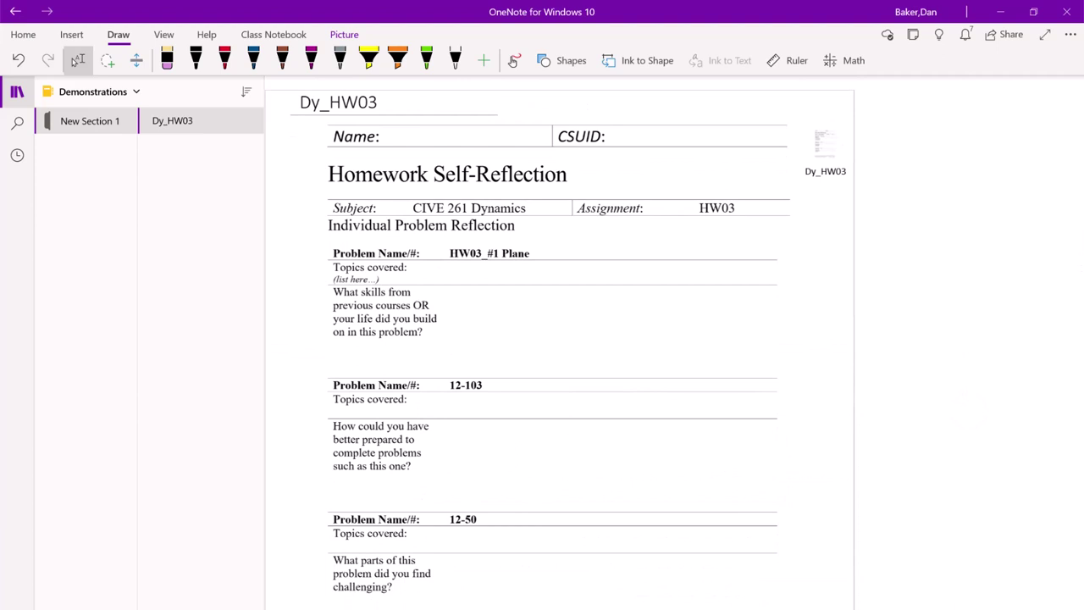
Step: Set the first printout page picture as the background
left_click(559, 469)
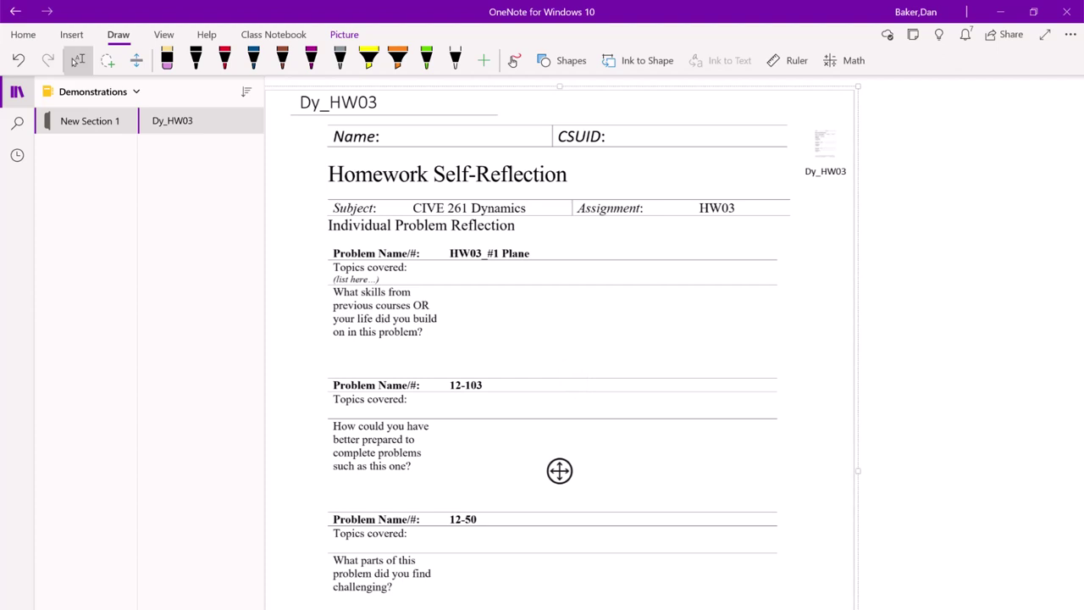
left_click(340, 60)
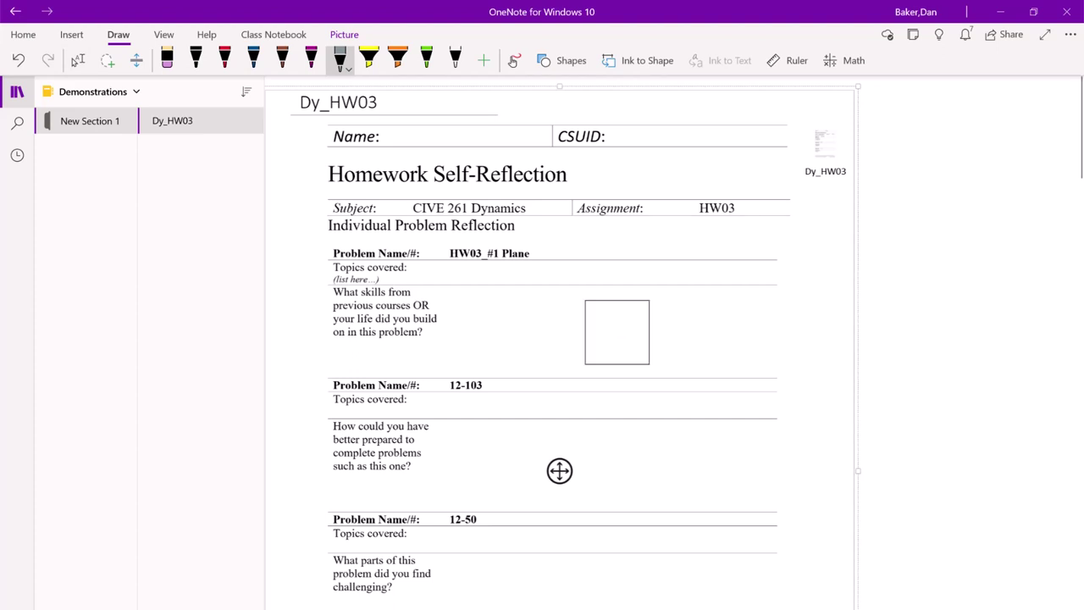
right_click(615, 333)
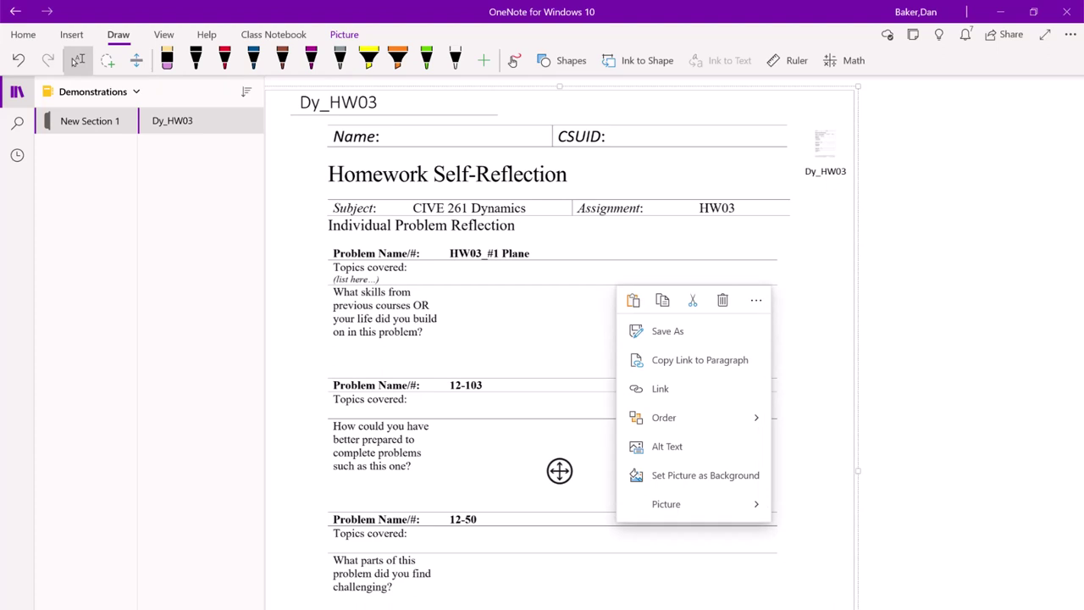
left_click(704, 475)
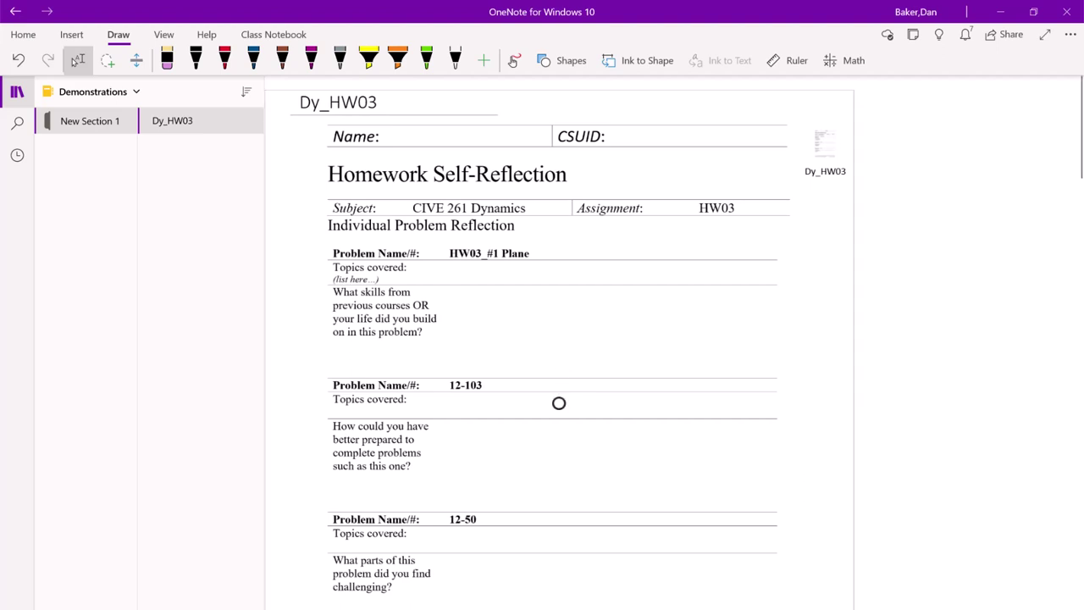
mouse_move(558, 402)
left_mouse_down()
mouse_move(622, 401)
mouse_move(395, 402)
mouse_move(554, 403)
left_mouse_up()
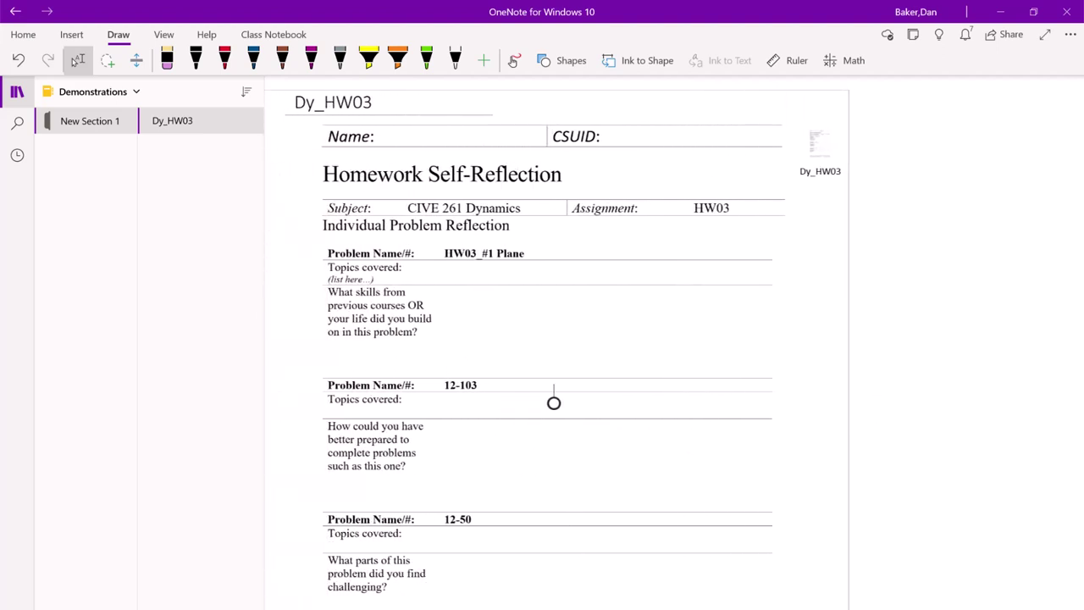
Step: Handwrite the first name in the worksheet's Name field with the black pen
left_click(196, 58)
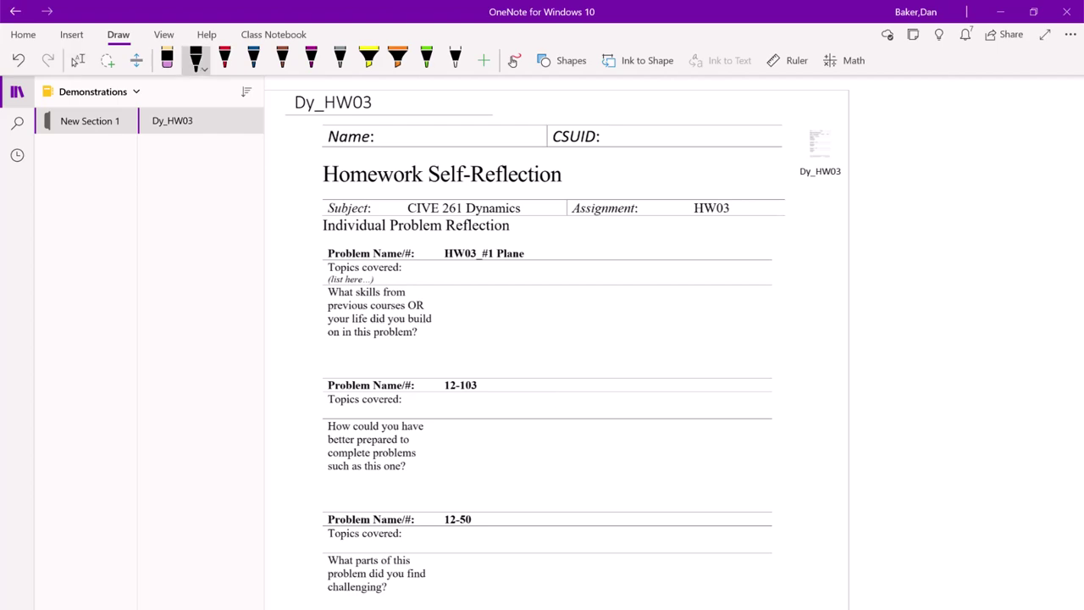
scroll(550, 339, "up", 5)
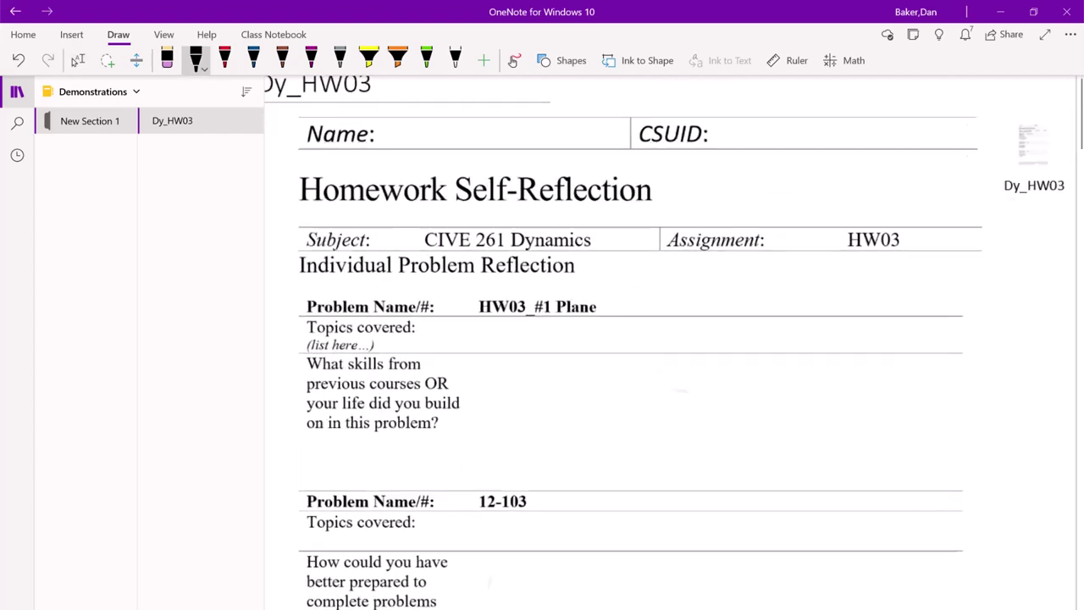
scroll(660, 339, "up", 1)
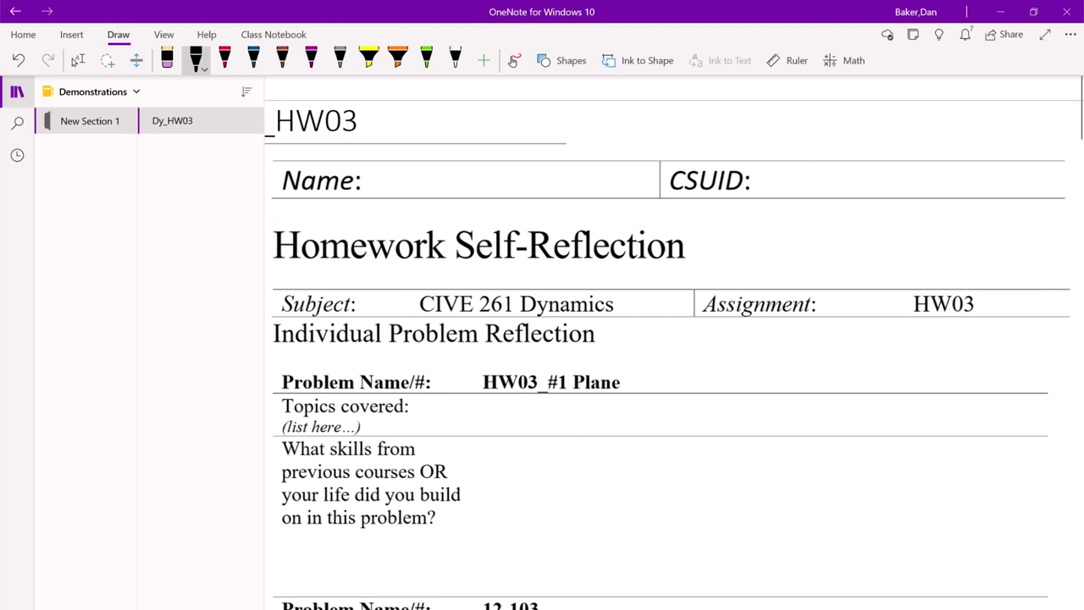
left_click_drag(395, 179, 397, 195)
mouse_move(393, 172)
left_mouse_down()
mouse_move(398, 195)
mouse_move(427, 195)
left_mouse_up()
left_click_drag(416, 190, 425, 189)
mouse_move(432, 196)
left_mouse_down()
mouse_move(433, 180)
mouse_move(450, 176)
left_mouse_up()
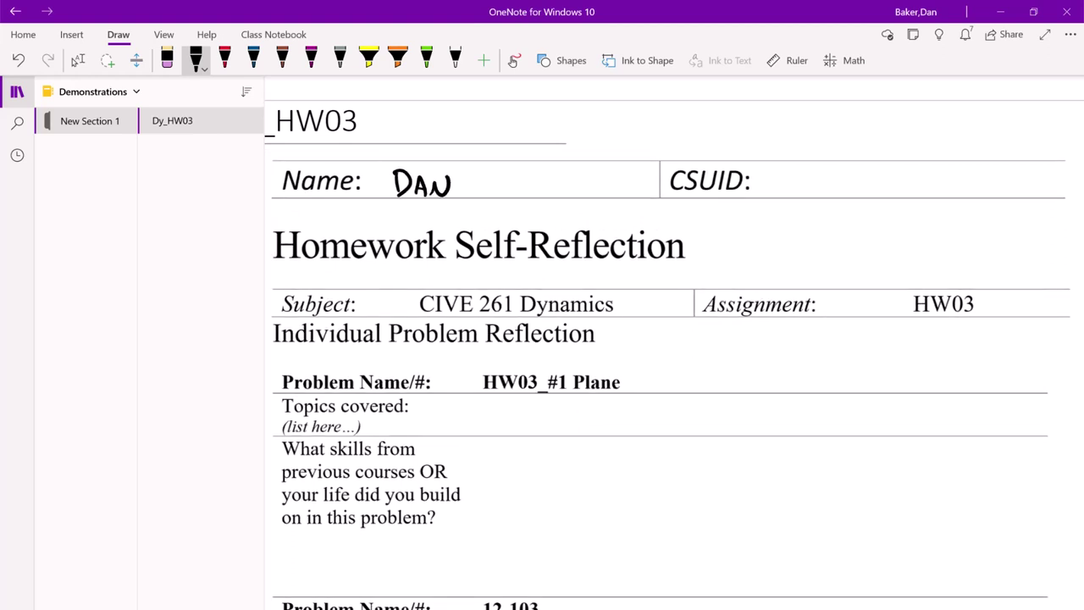
Step: Handwrite "YES!" in the worksheet's CSUID field with the black pen
left_click_drag(788, 173, 796, 187)
mouse_move(802, 172)
left_mouse_down()
mouse_move(793, 202)
mouse_move(807, 199)
left_mouse_up()
left_click_drag(809, 174, 819, 171)
left_click_drag(809, 185, 816, 192)
left_click_drag(834, 176, 821, 194)
left_click_drag(844, 158, 845, 184)
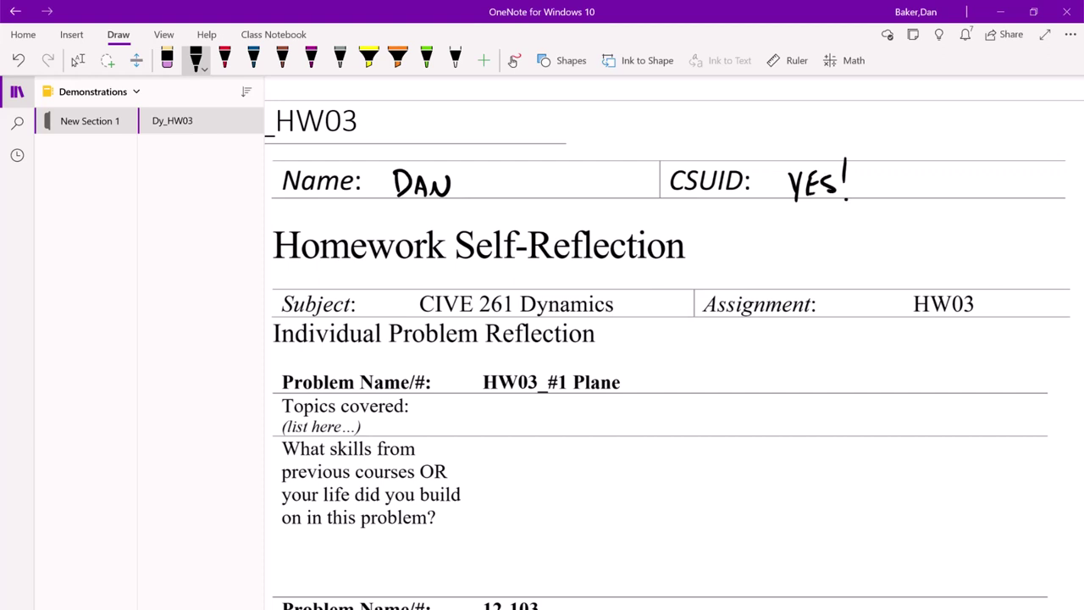
Step: Open the note's print preview, look through its first three pages, and close it again without printing
left_click(1070, 34)
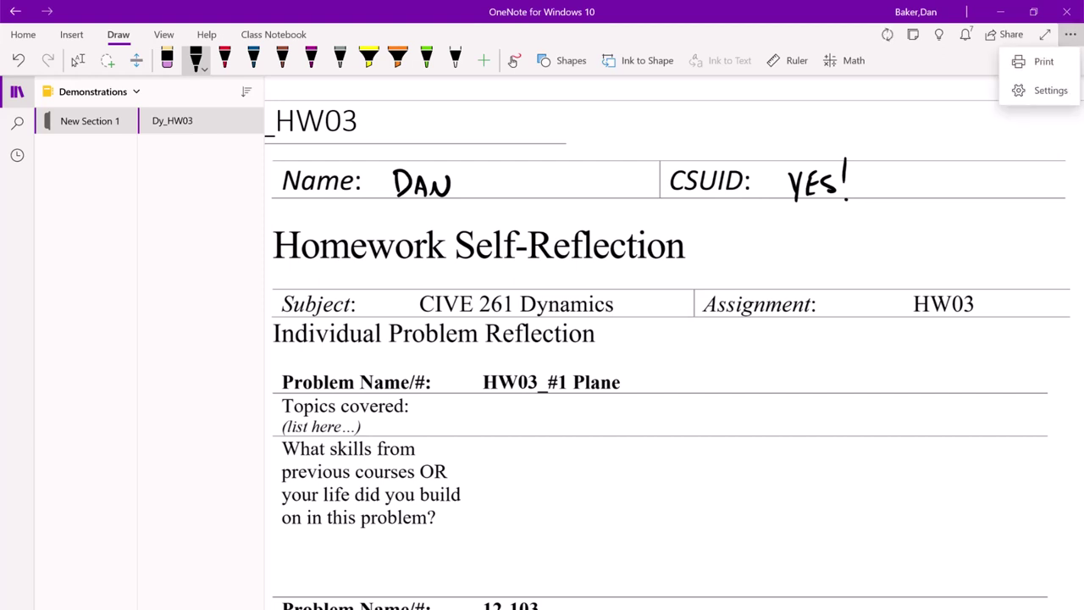
left_click(1038, 61)
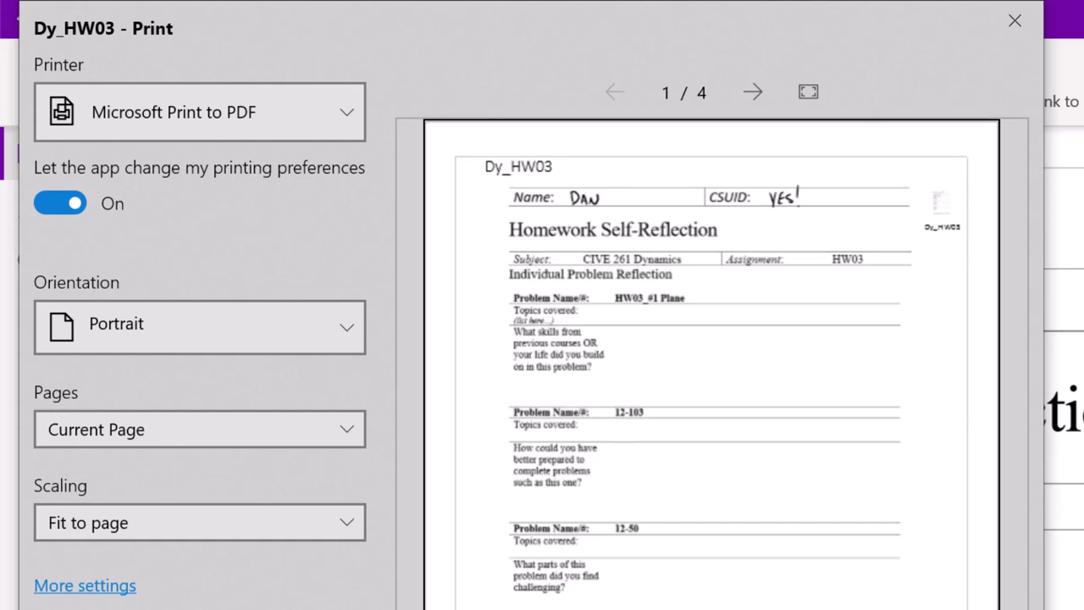
scroll(711, 364, "down", 1)
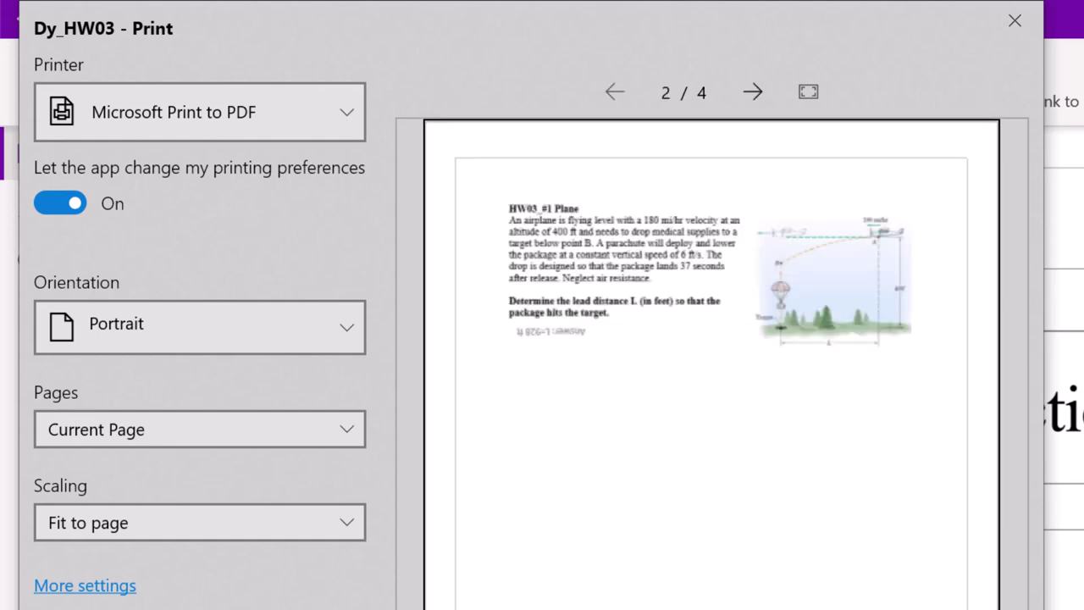
left_click(753, 92)
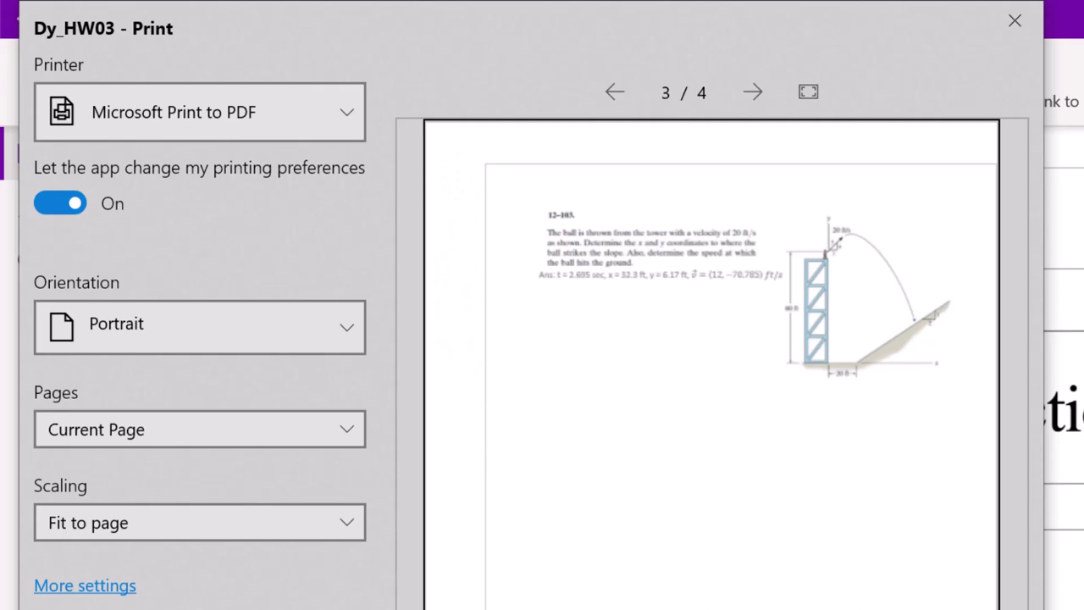
key("Escape")
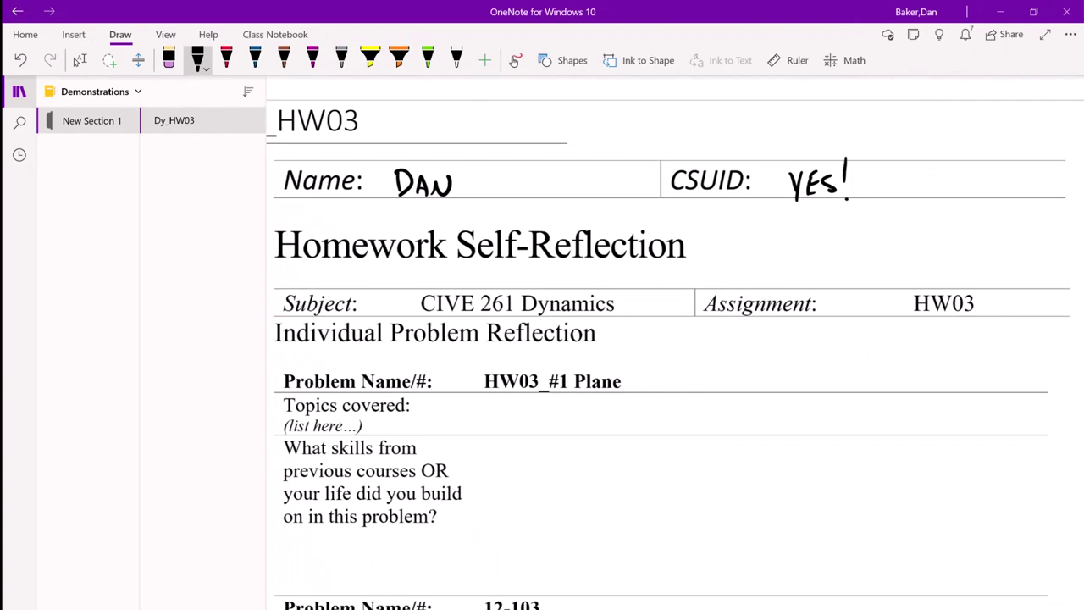
Step: Draw a short grey pen mark just outside the printout's right border and check it in the print preview
scroll(661, 339, "down", 5)
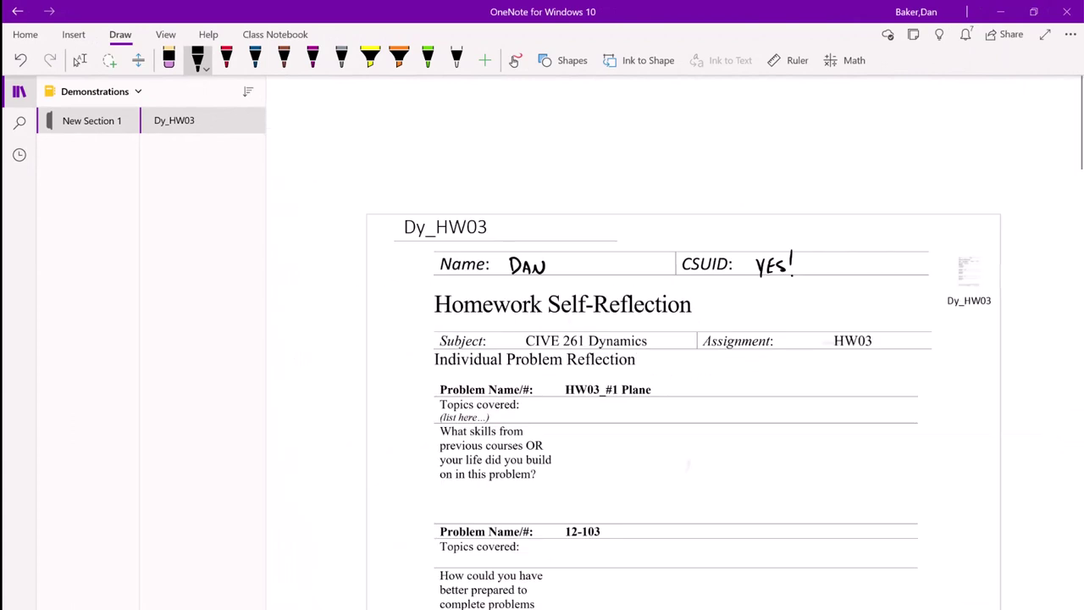
left_click(79, 60)
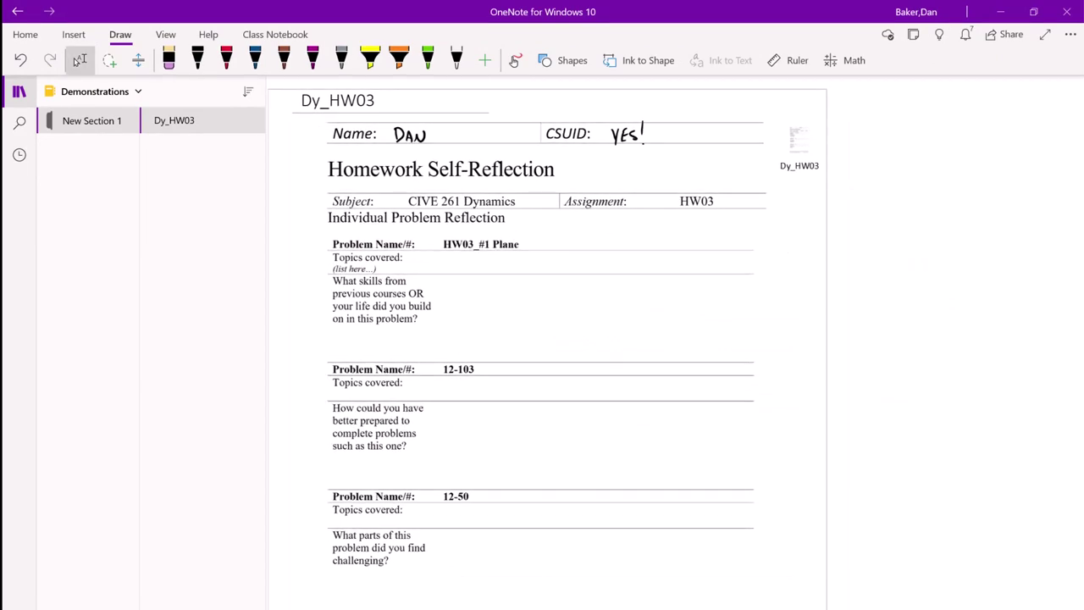
left_click(341, 59)
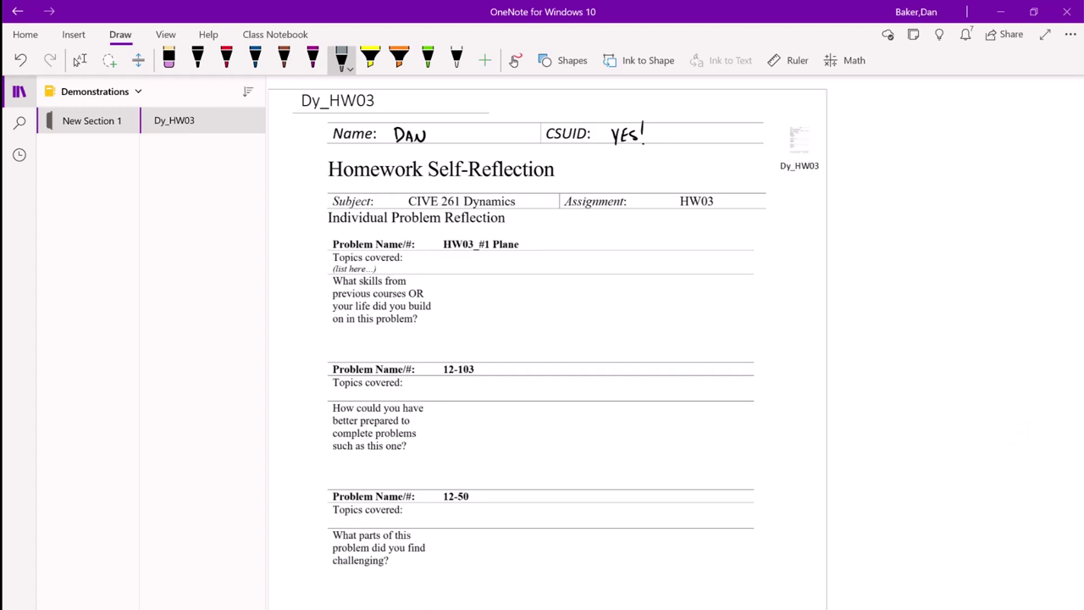
left_click_drag(848, 301, 849, 315)
left_click(1070, 34)
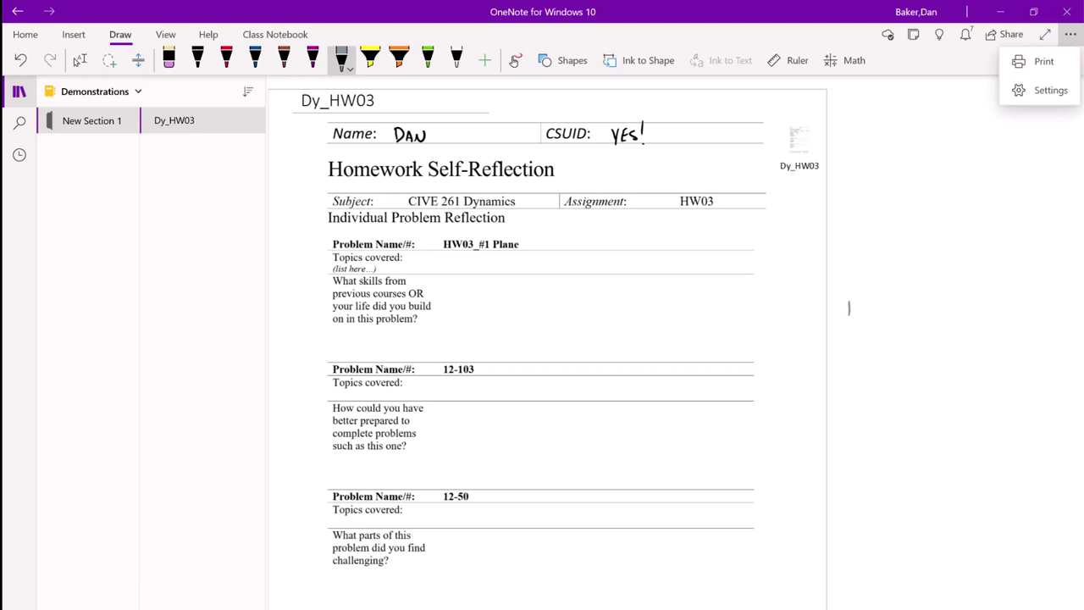
left_click(1043, 61)
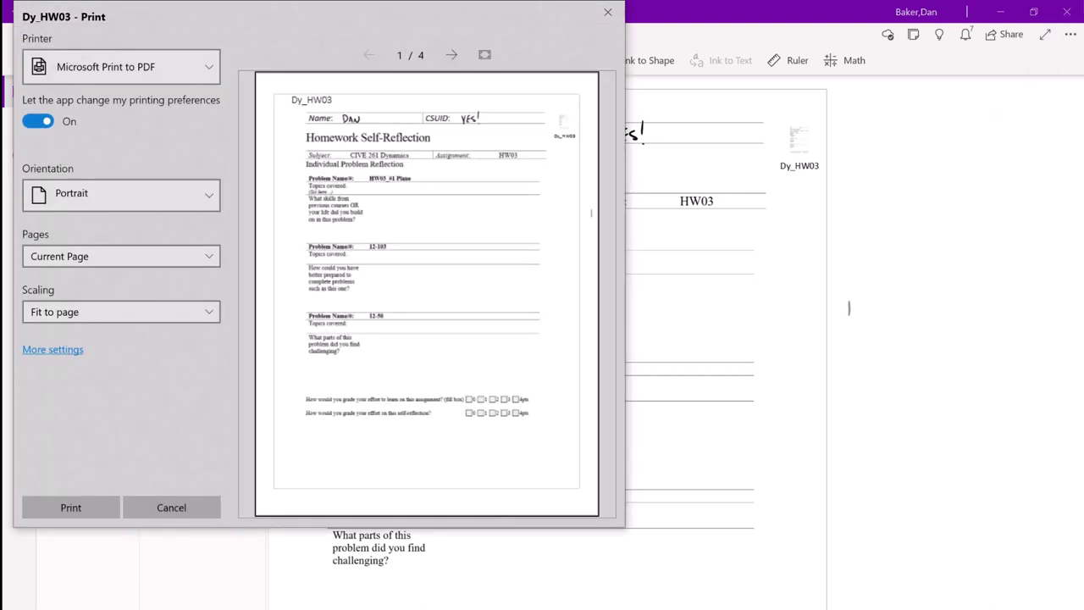
left_click(590, 213)
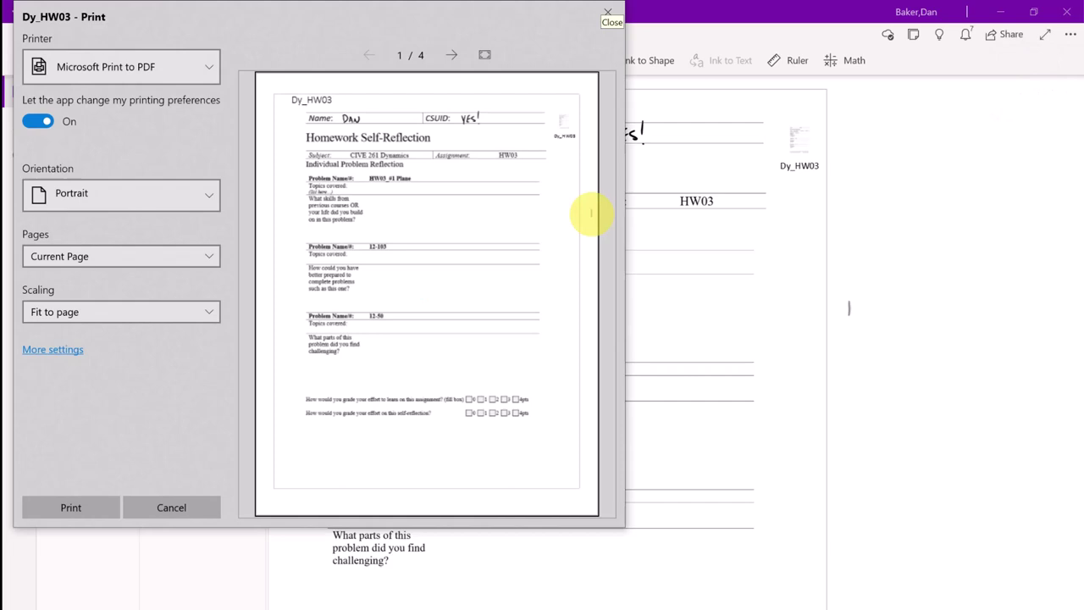
left_click(607, 12)
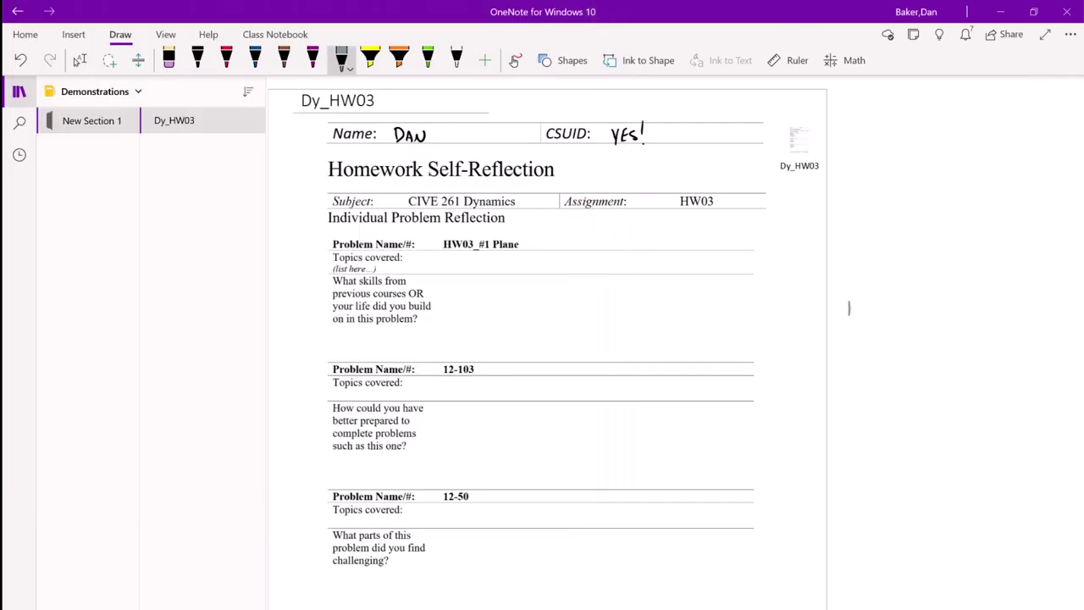
Step: Draw a second grey mark much farther to the right of the printout and check the scaling in the print preview
scroll(547, 347, "down", 3)
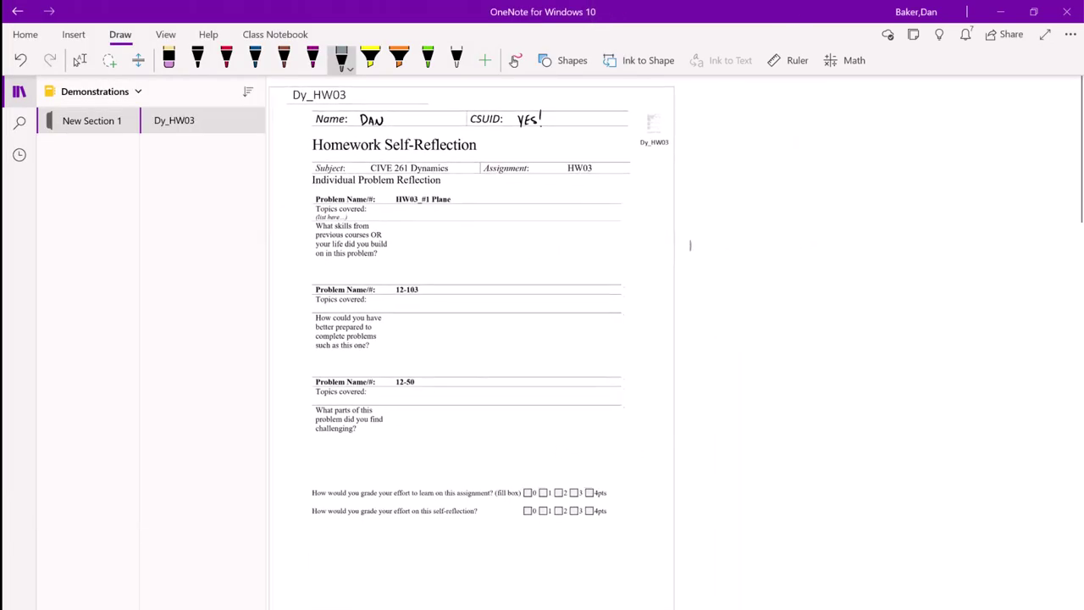
left_click_drag(1022, 232, 1020, 244)
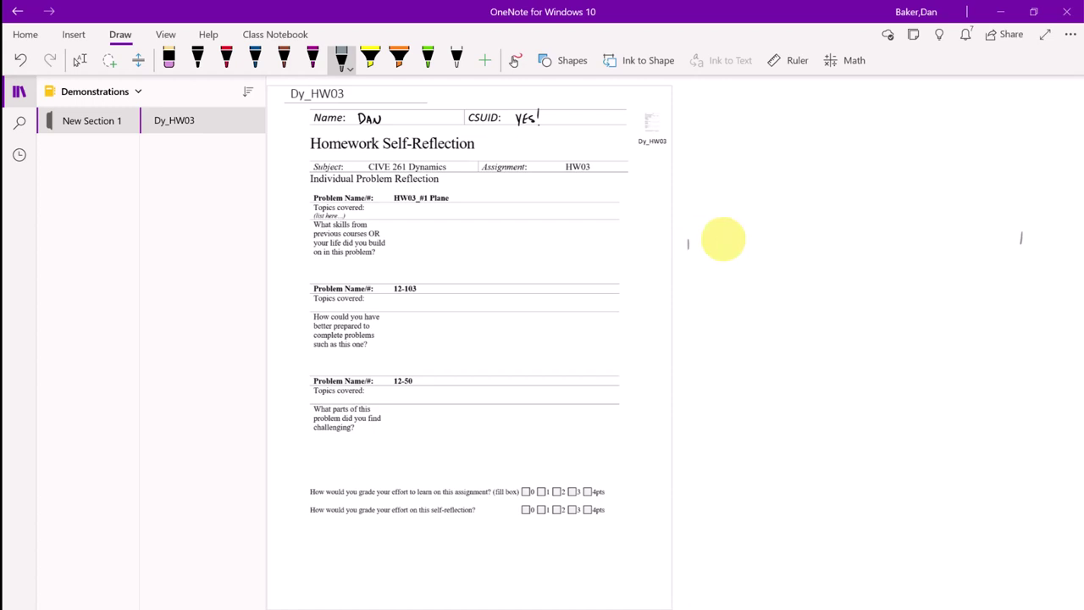
left_click(1070, 35)
left_click(1043, 62)
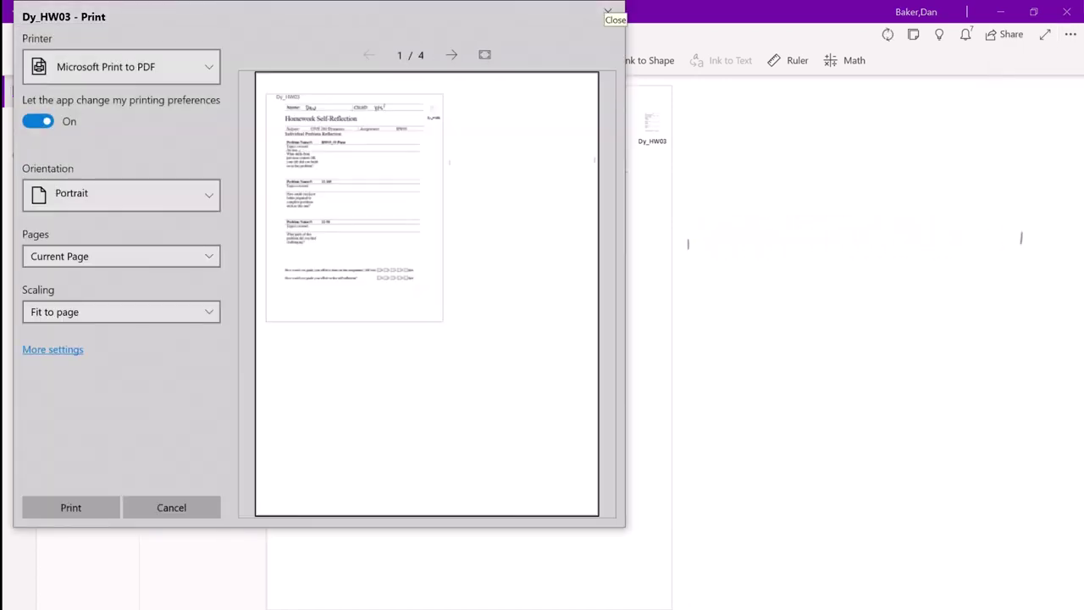
left_click(608, 13)
Step: Add two more grey marks even farther right of the printout, checking the print preview after each one
scroll(1009, 236, "right", 3)
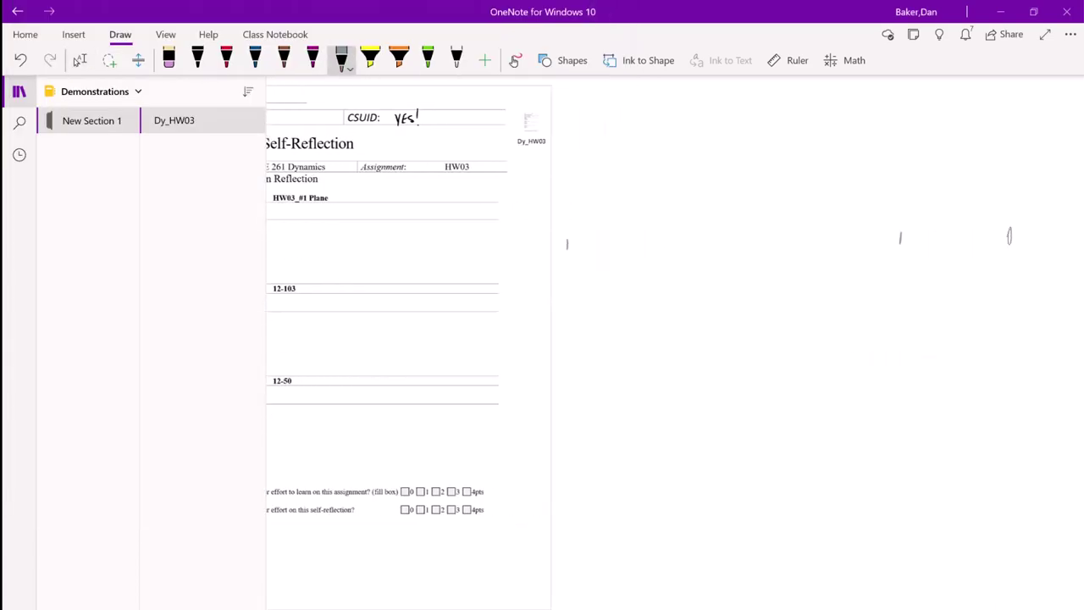
key("ctrl+p")
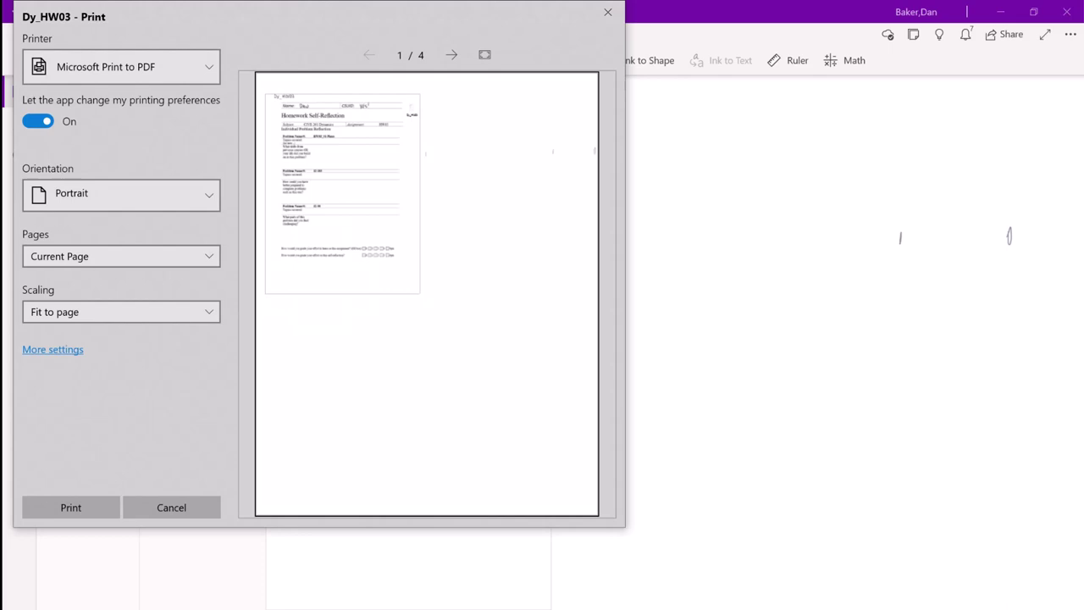
left_click(611, 11)
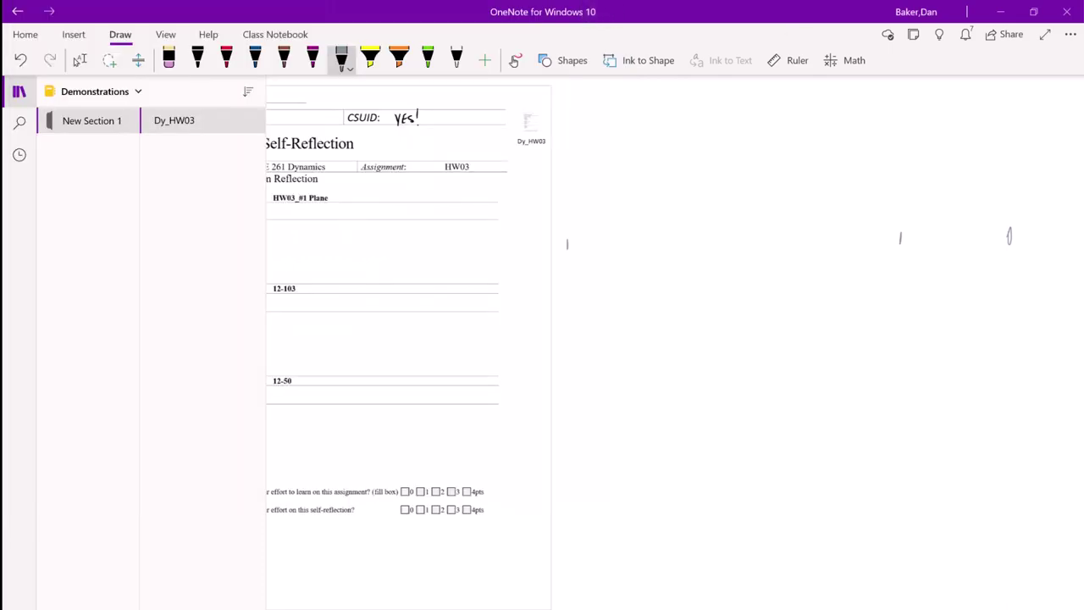
left_click_drag(1058, 230, 1057, 246)
left_click(1070, 34)
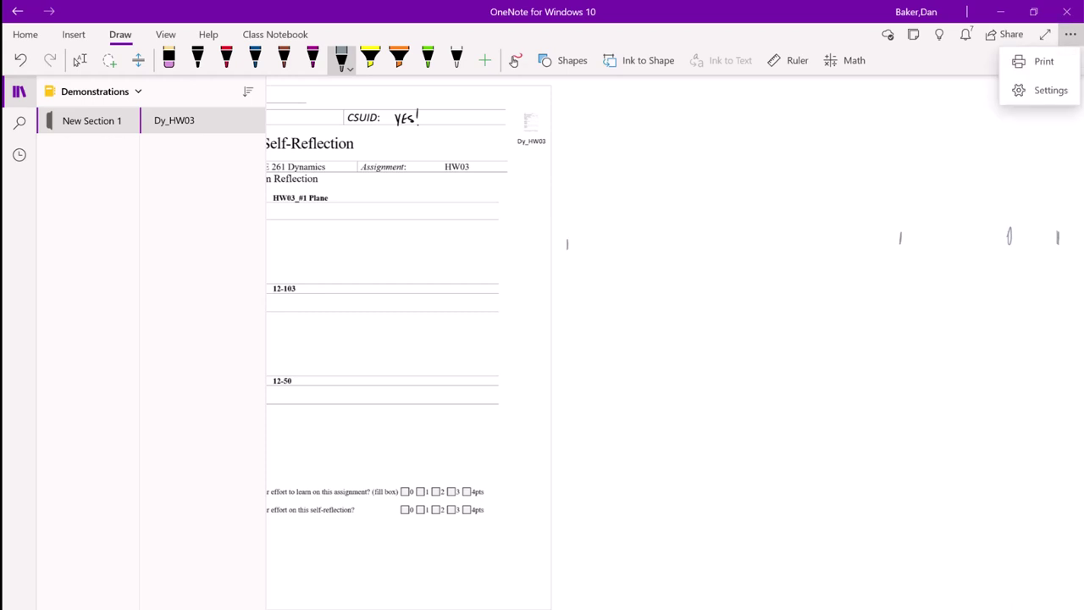
left_click(1039, 58)
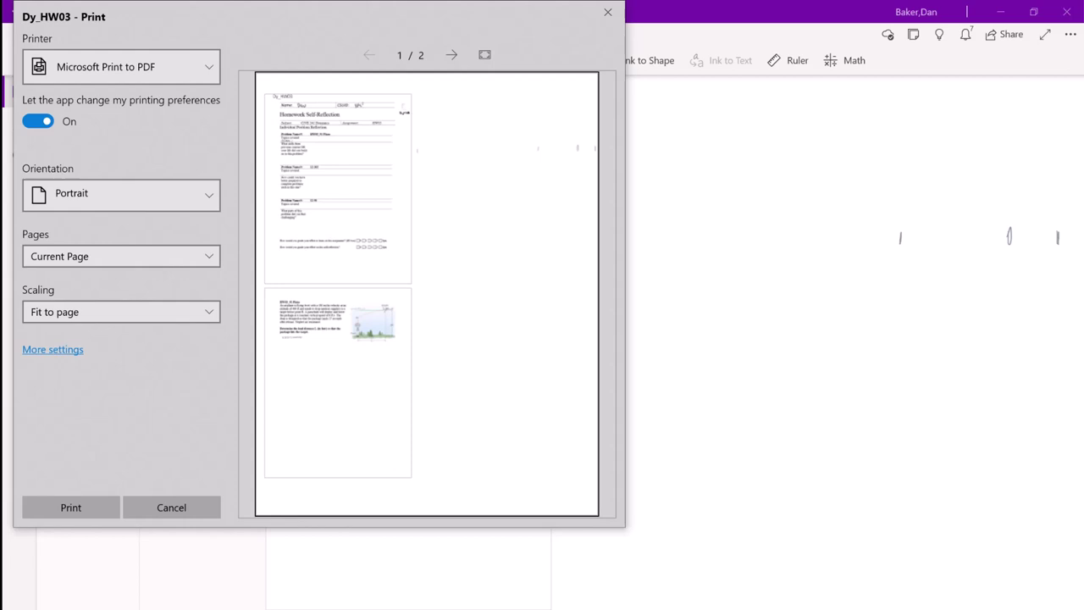
key("Escape")
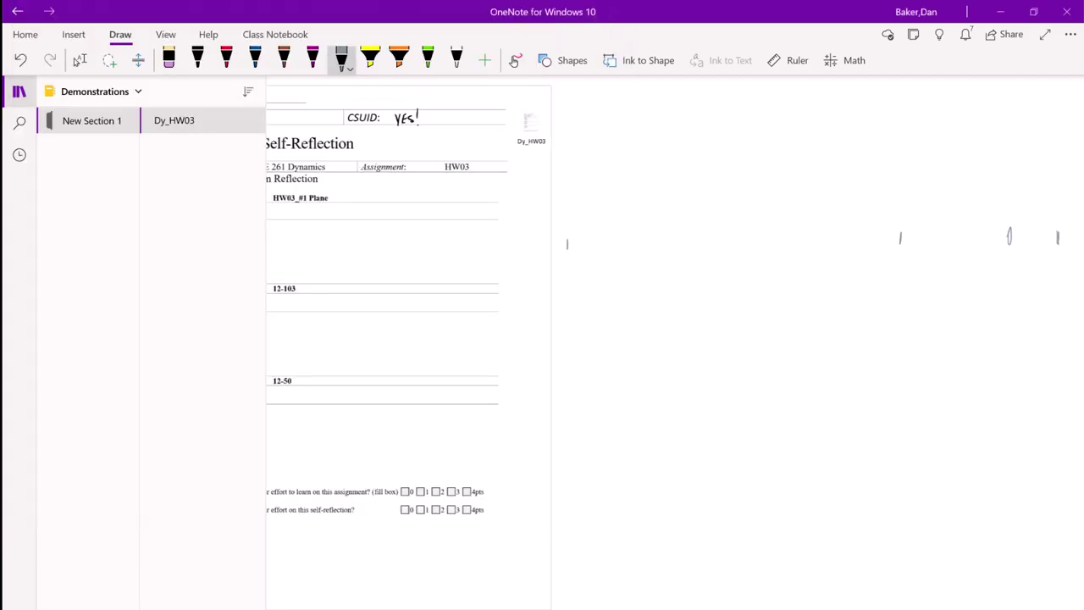
Step: Erase all the grey test marks to the right of the printout and return to the selection tool
left_click_drag(1058, 237, 900, 238)
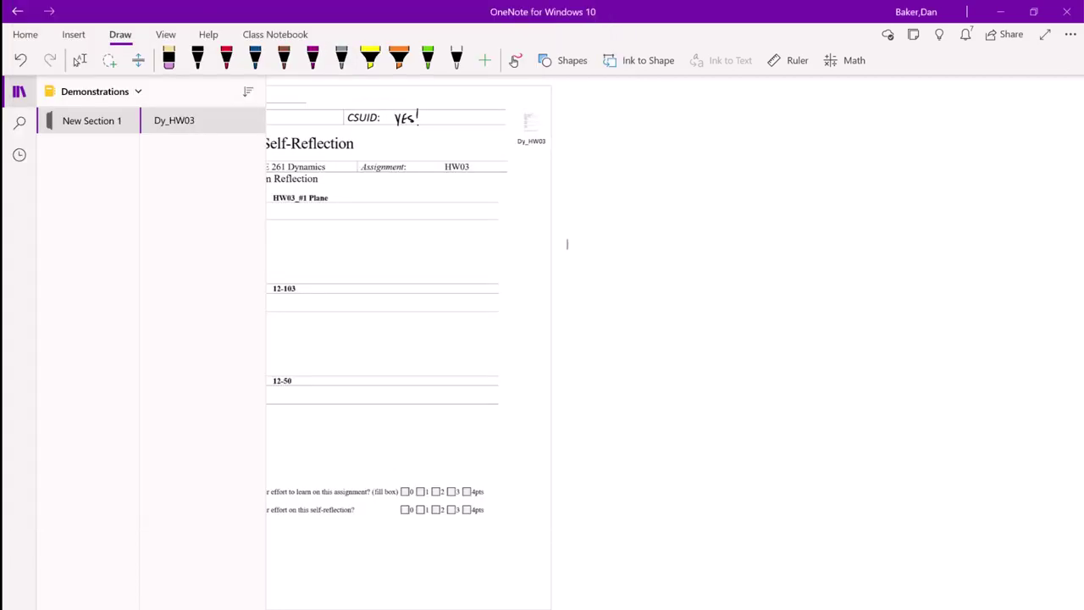
left_click(341, 59)
scroll(474, 338, "left", 2)
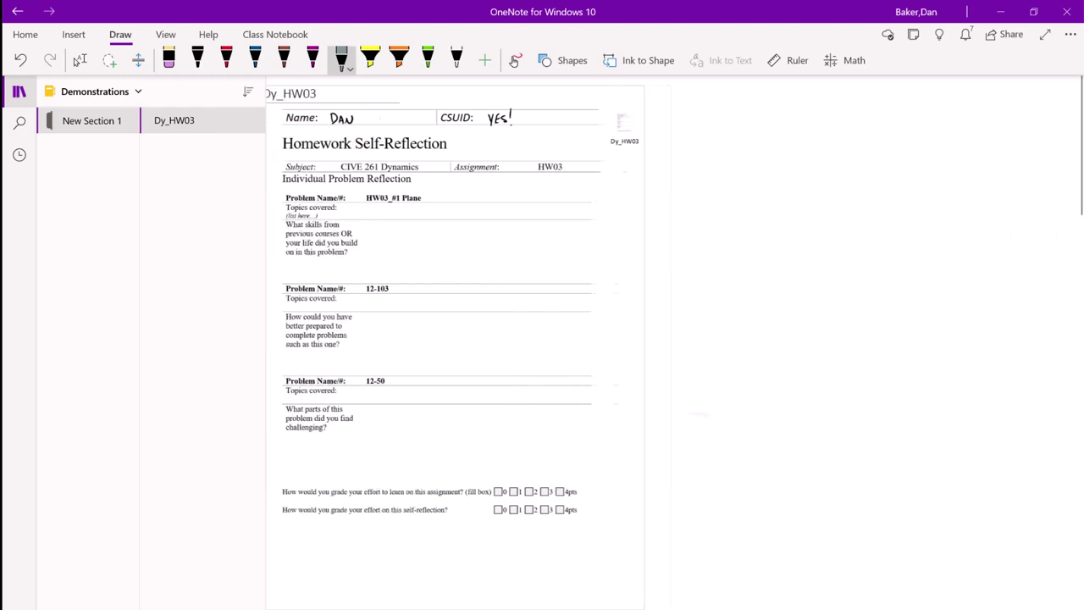
left_click(80, 60)
Step: Open the note's print settings, try Actual size scaling, and restore Fit to page with Current Page as the print range
left_click(1070, 35)
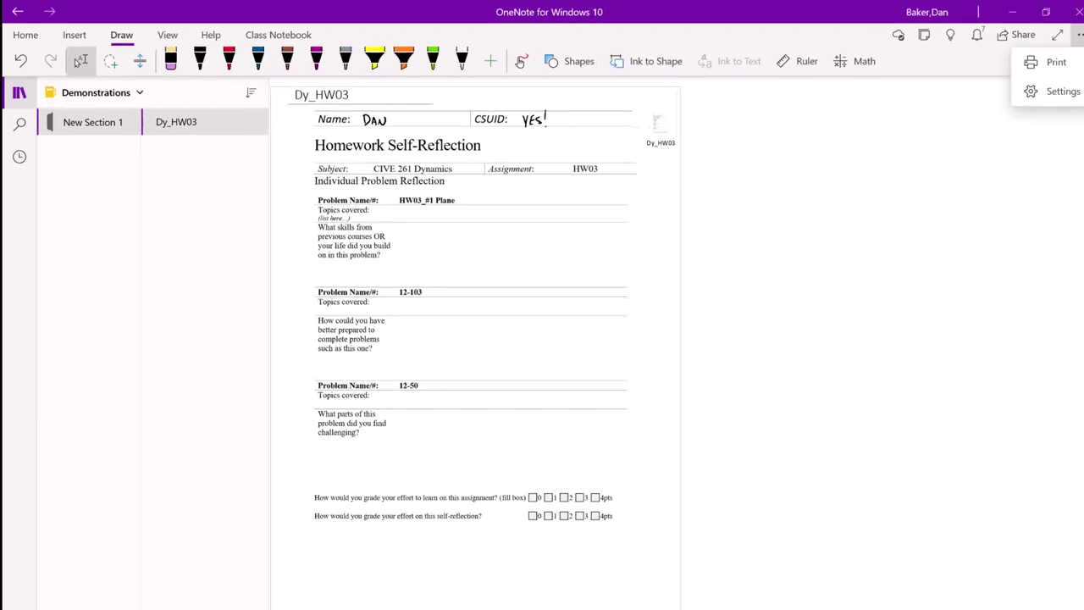
left_click(1043, 61)
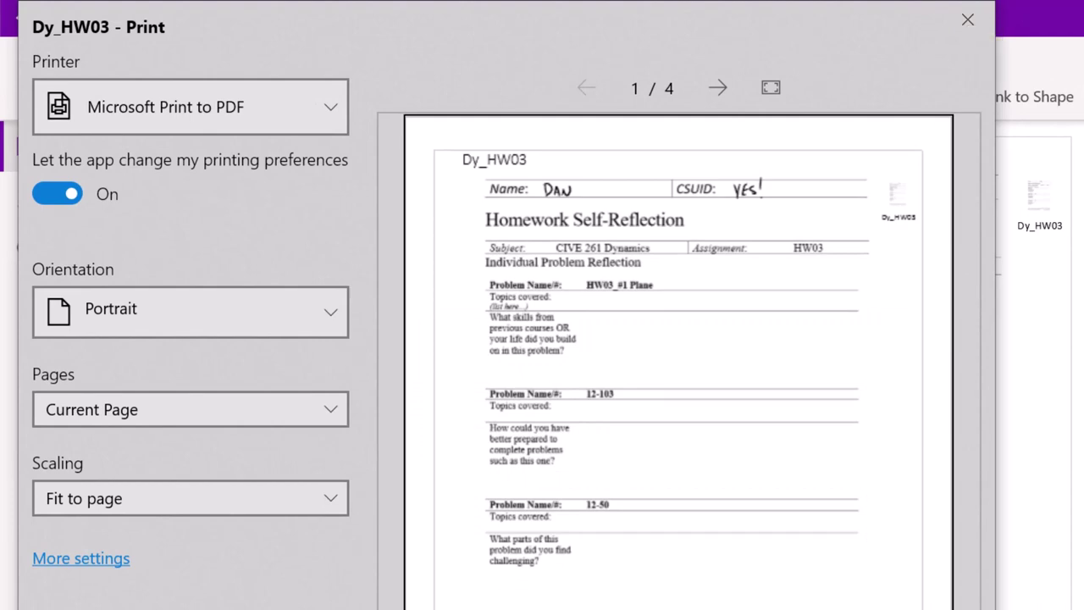
left_click(199, 493)
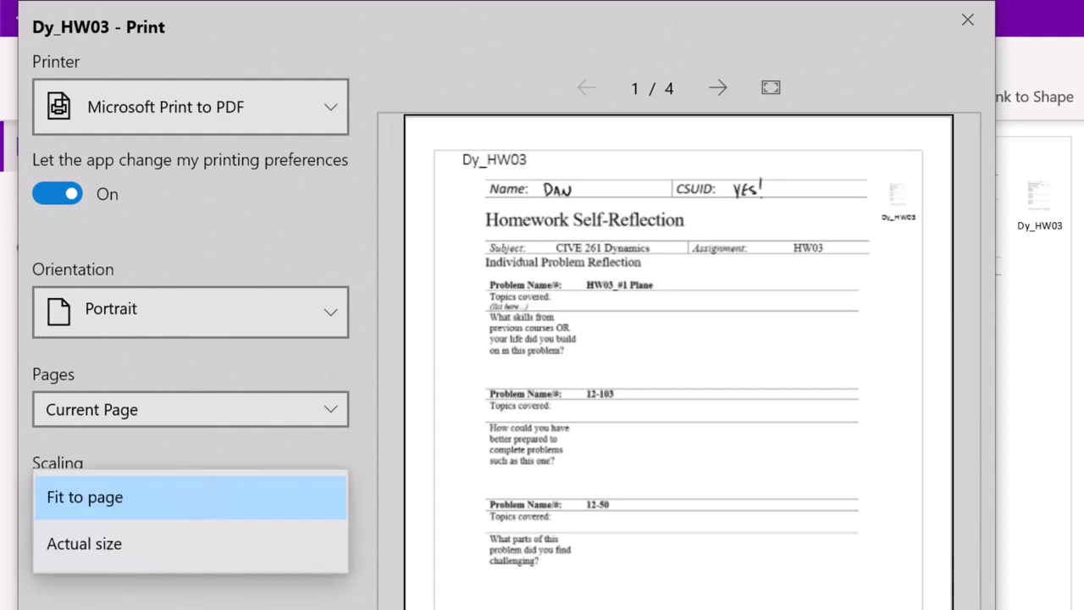
left_click(169, 544)
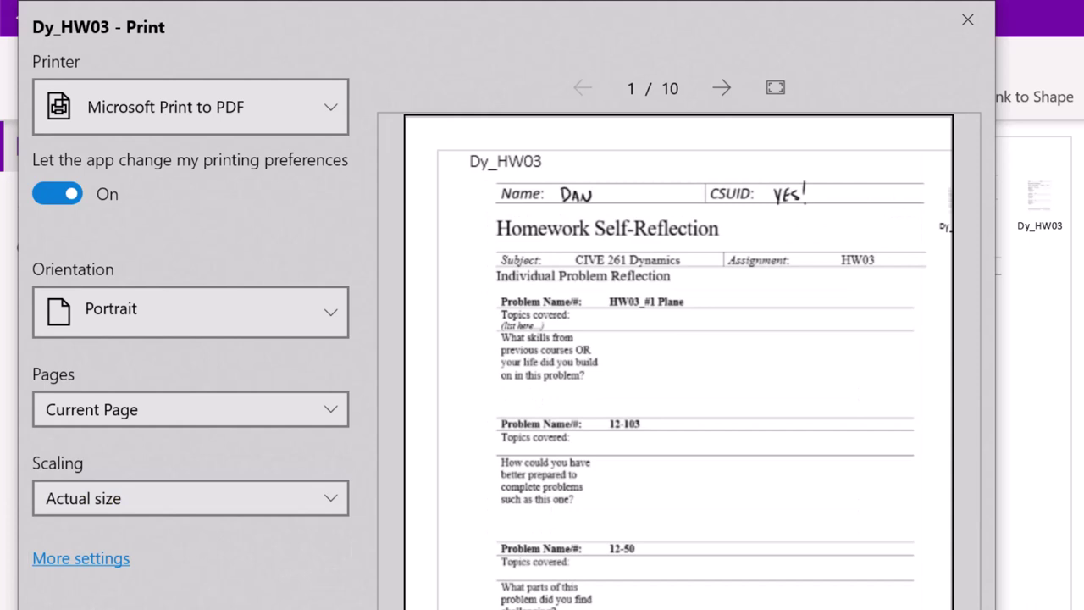
left_click(191, 498)
left_click(85, 450)
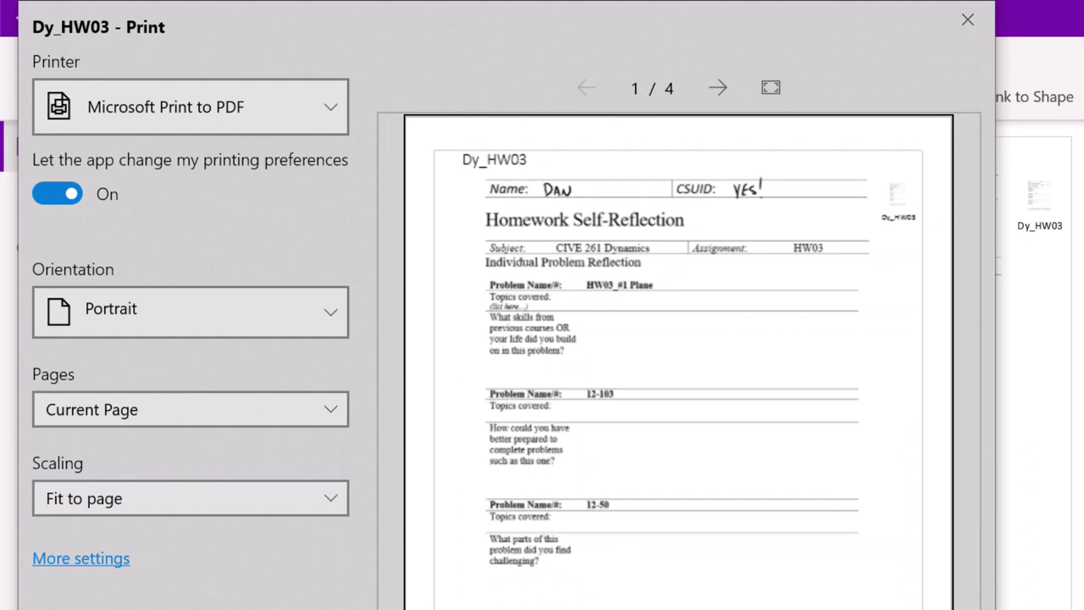
left_click(191, 409)
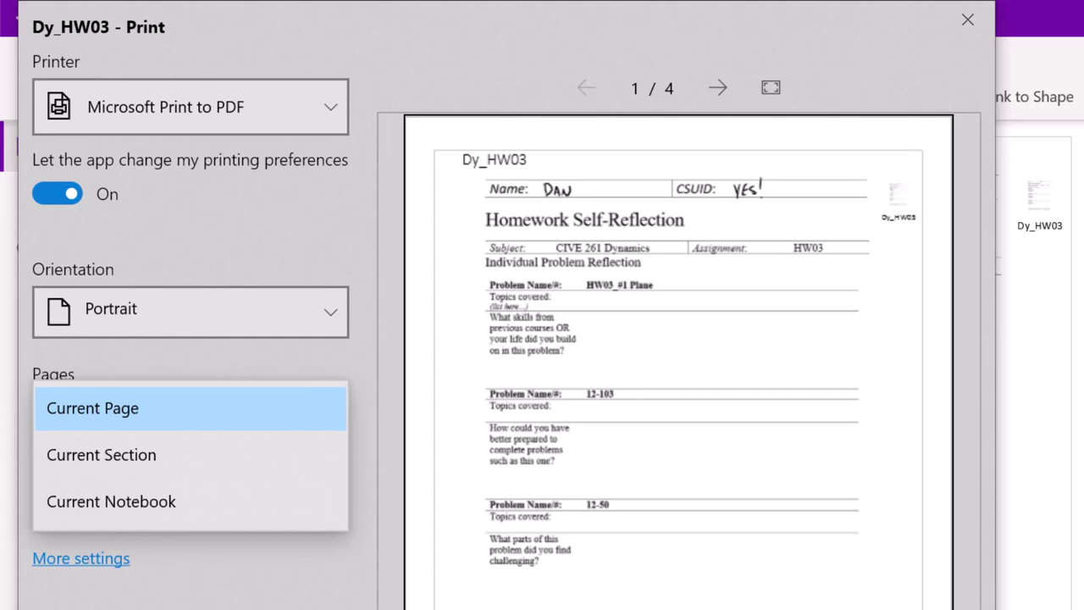
left_click(190, 408)
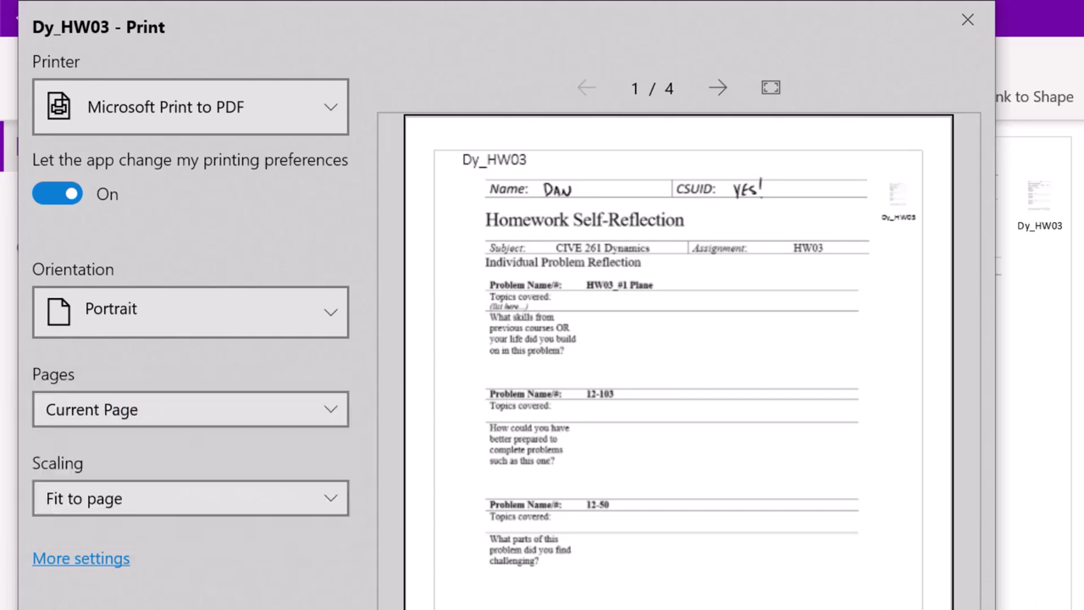